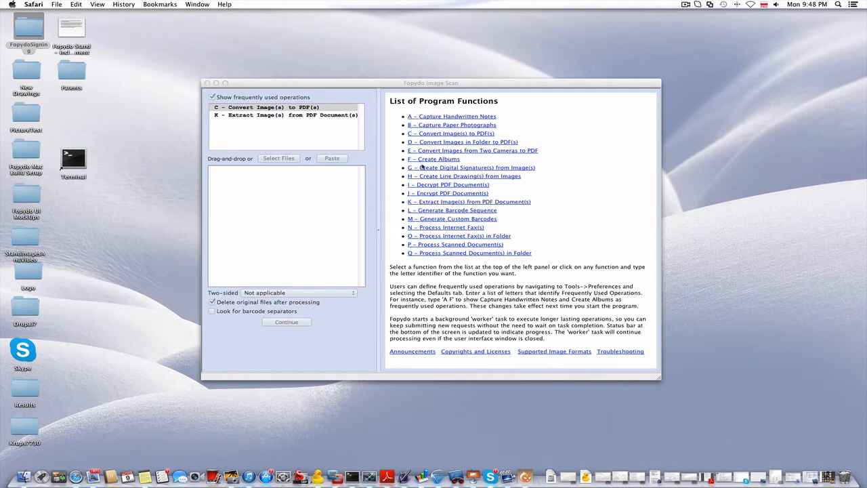
Compare the full and frequently used operation lists, and check the letter identifiers for frequently used operations in Preferences
left_click(212, 98)
left_click(212, 98)
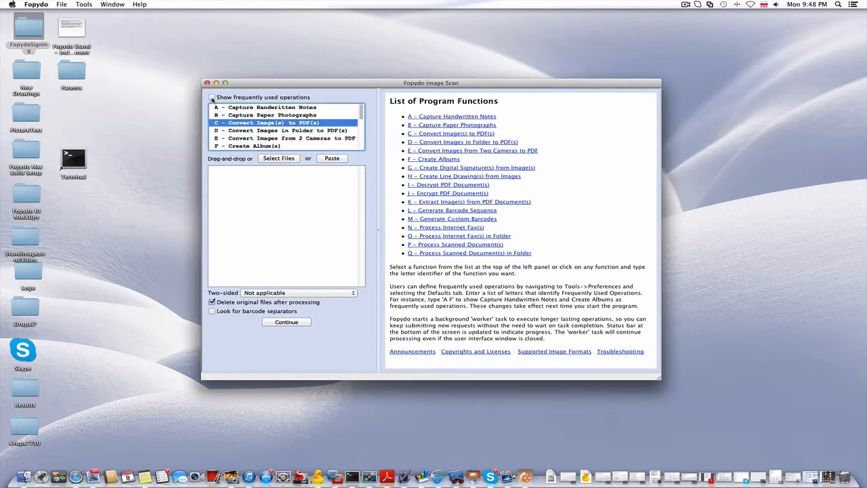
left_click(212, 98)
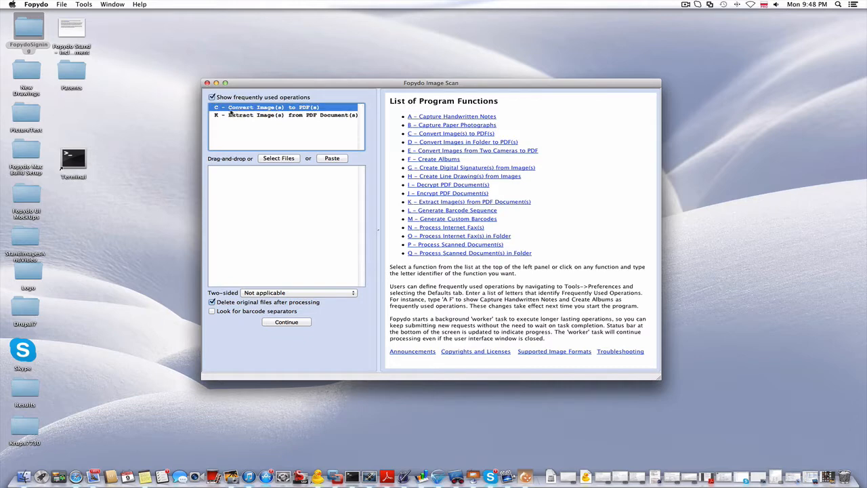
left_click(82, 4)
left_click(92, 15)
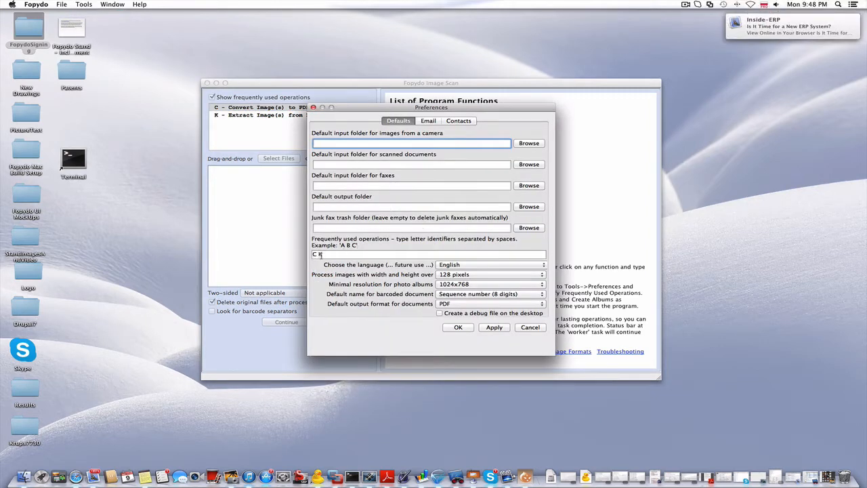
left_click(526, 329)
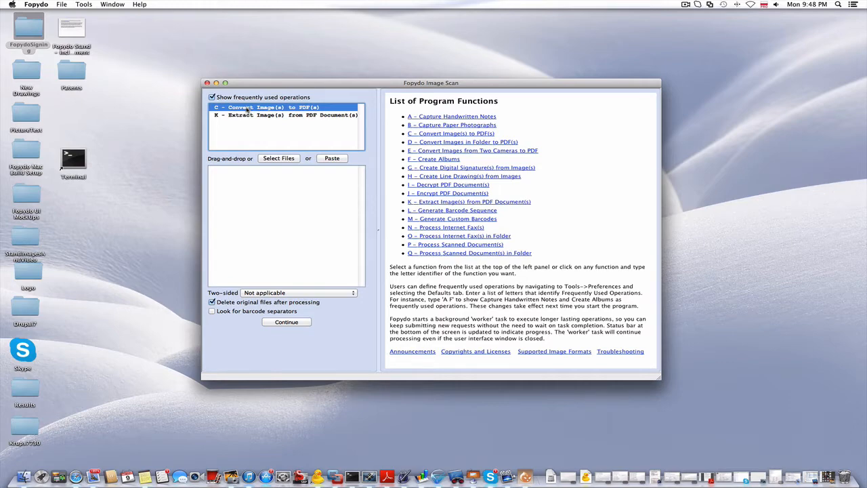
Switch to iPhoto and examine the page photos IMG_0448 and IMG_0449 in the Pan Tadeusz Odd event
left_click(233, 476)
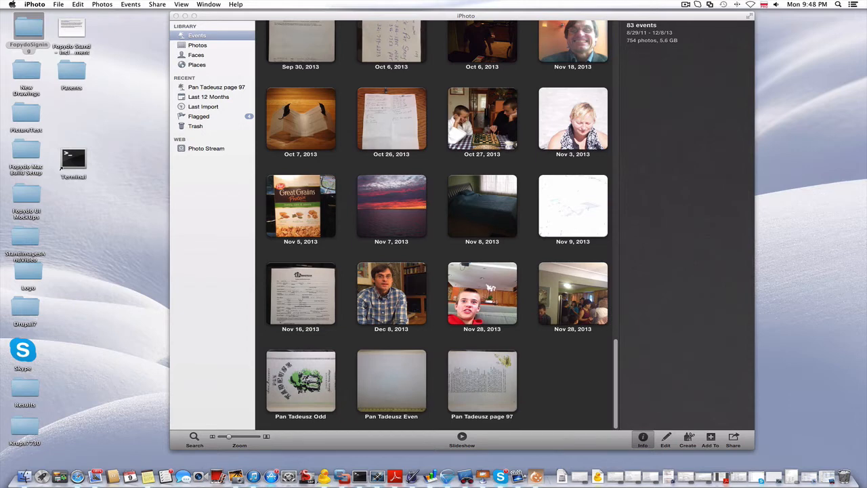
double_click(301, 380)
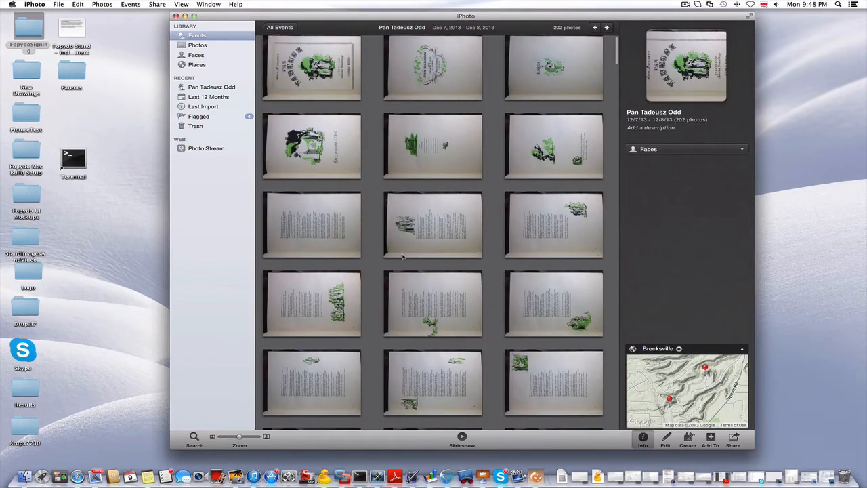
scroll(403, 256, "down", 15)
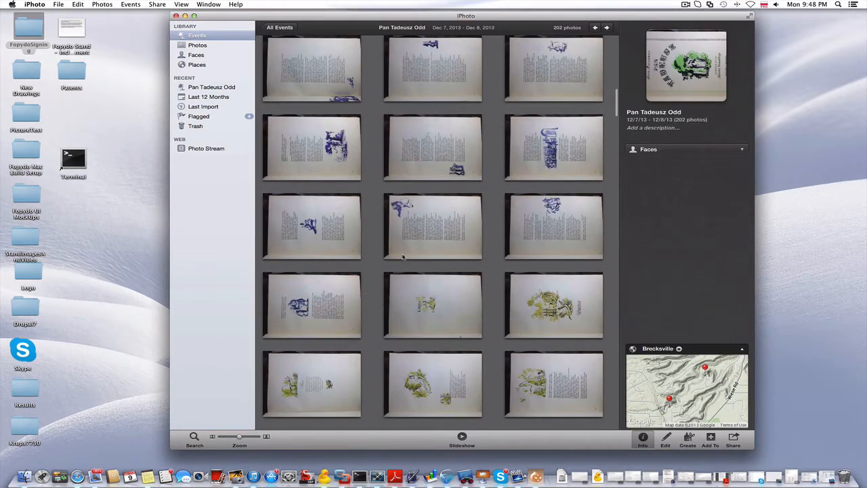
scroll(403, 256, "down", 5)
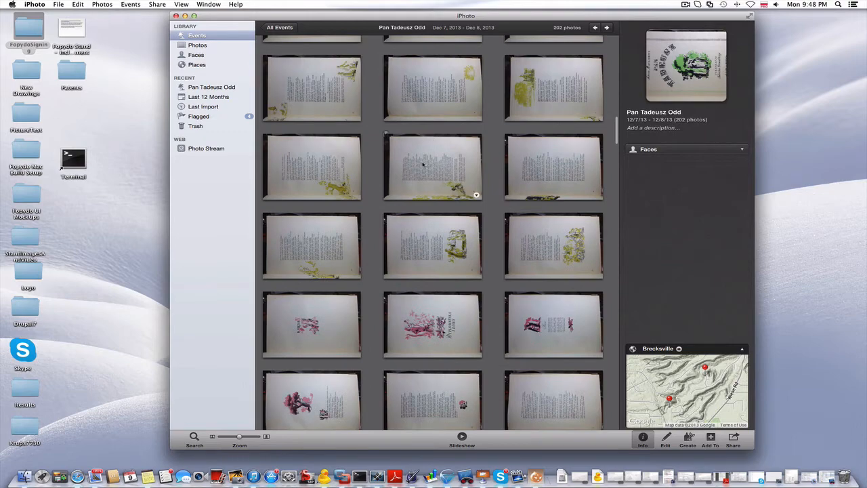
double_click(424, 164)
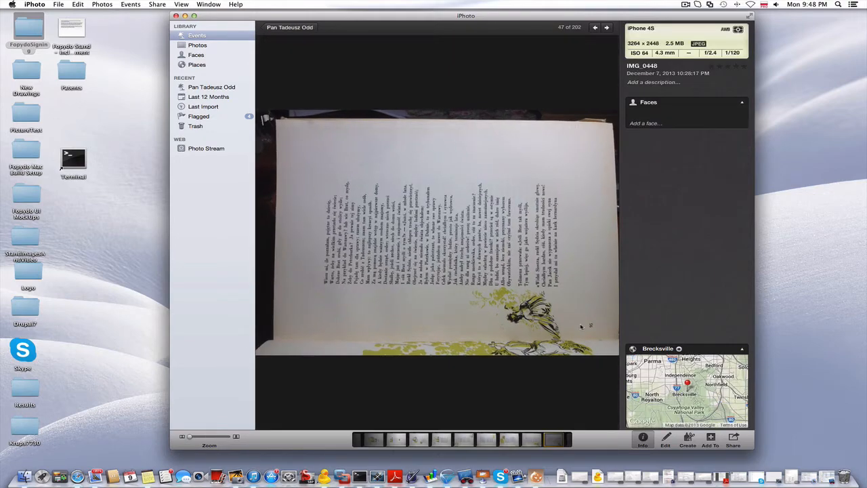
left_click(607, 27)
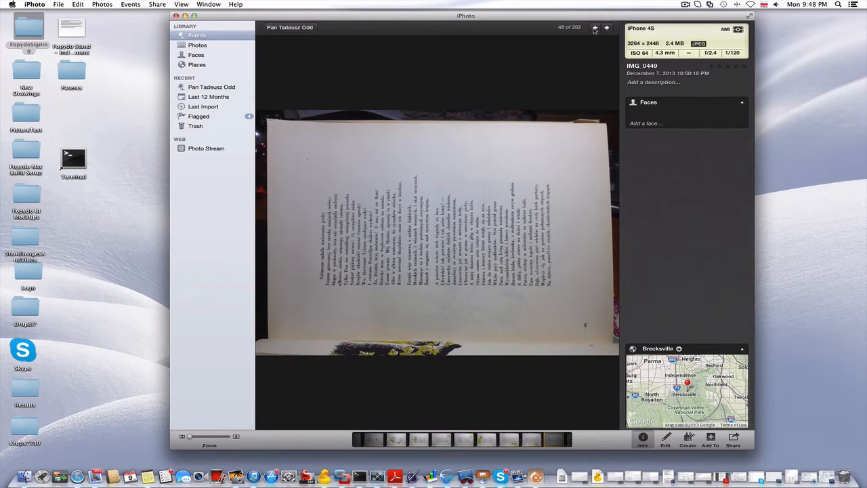
left_click(274, 28)
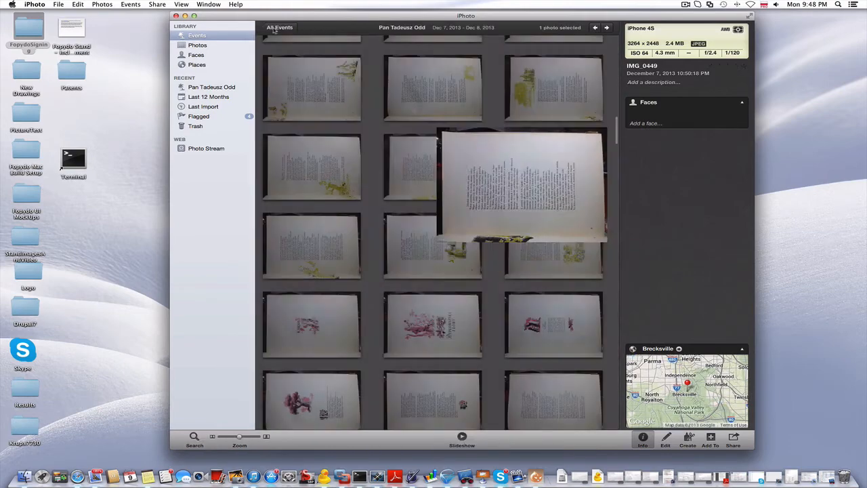
left_click(277, 28)
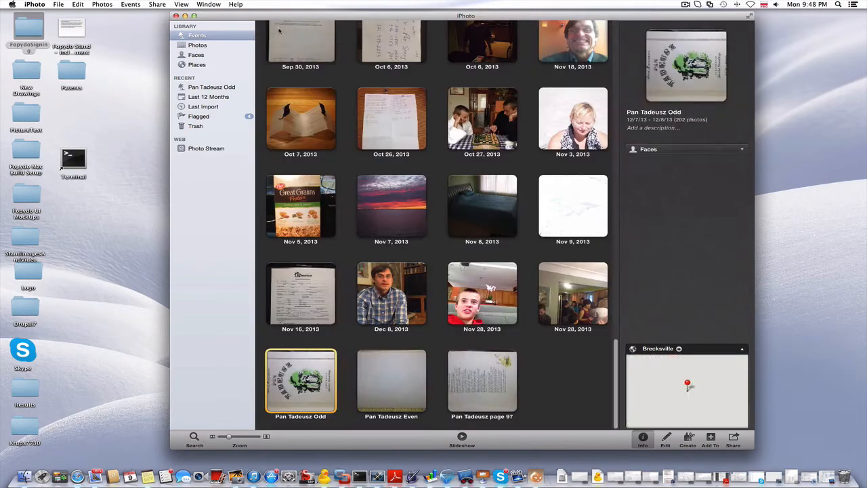
View the single photo in the Pan Tadeusz page 97 event at full size and return to all events
double_click(477, 389)
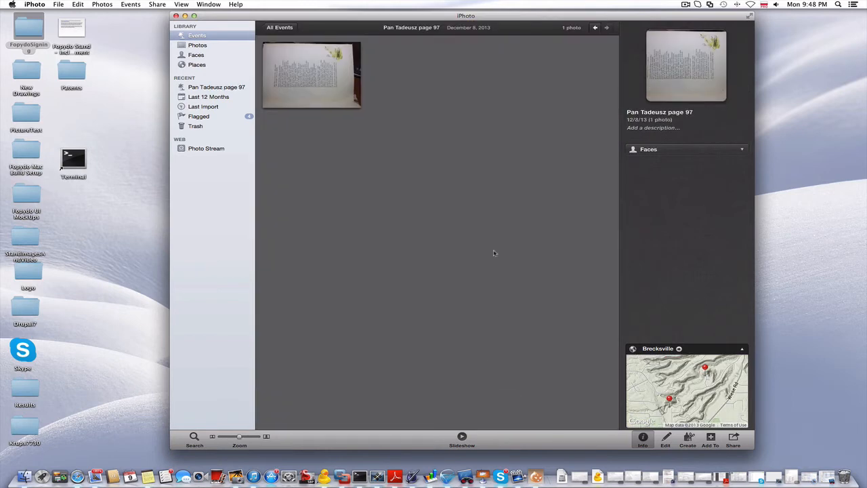
key("space")
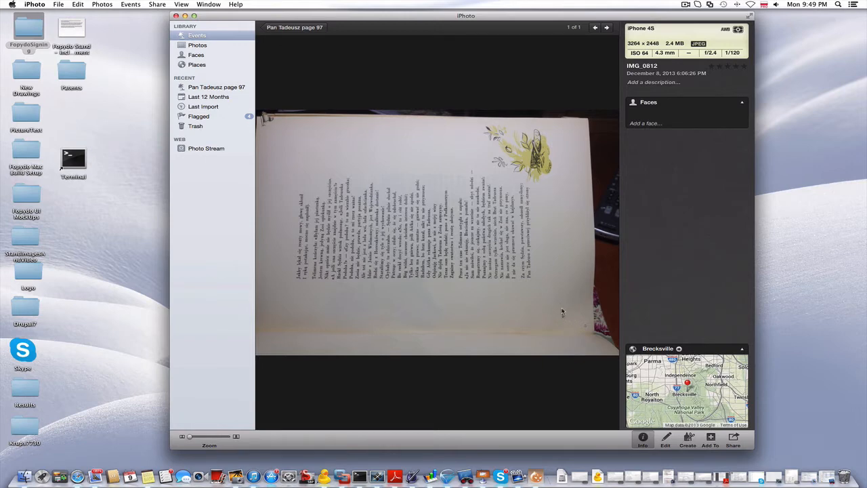
left_click(304, 27)
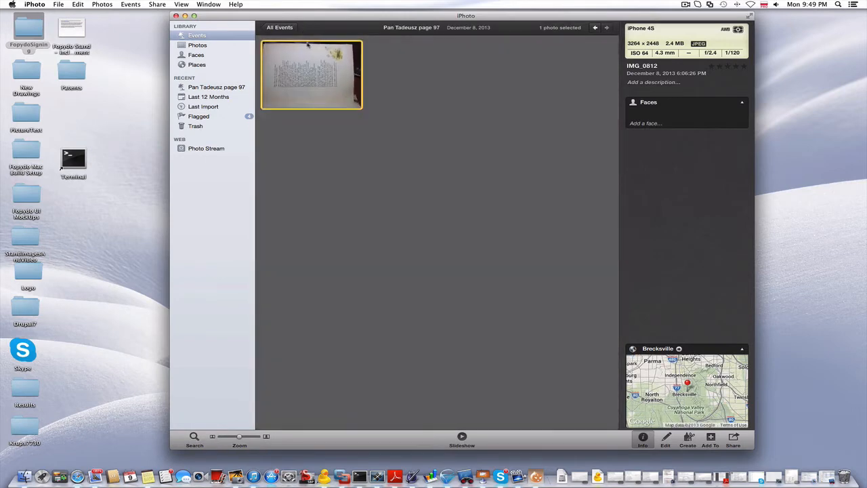
left_click(275, 27)
In the Pan Tadeusz Odd event, check the page photos to locate IMG_0448, the last one preceding page 97
double_click(301, 383)
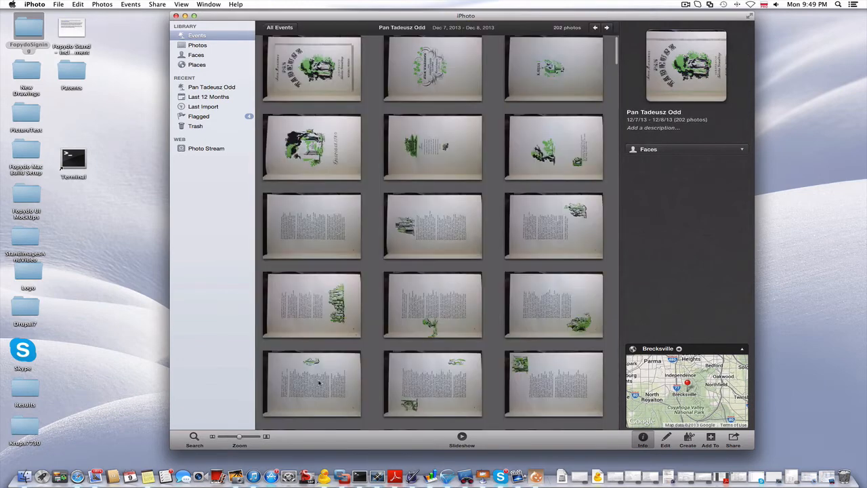
left_click(318, 74)
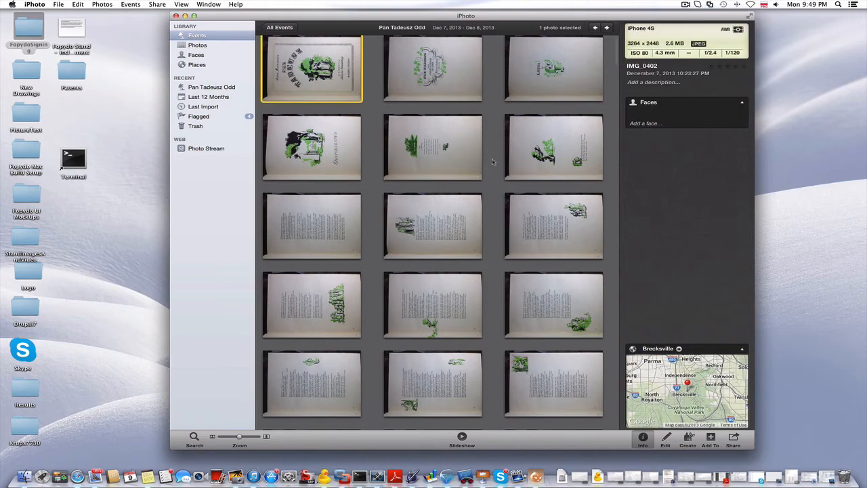
scroll(433, 203, "down", 15)
scroll(484, 182, "down", 10)
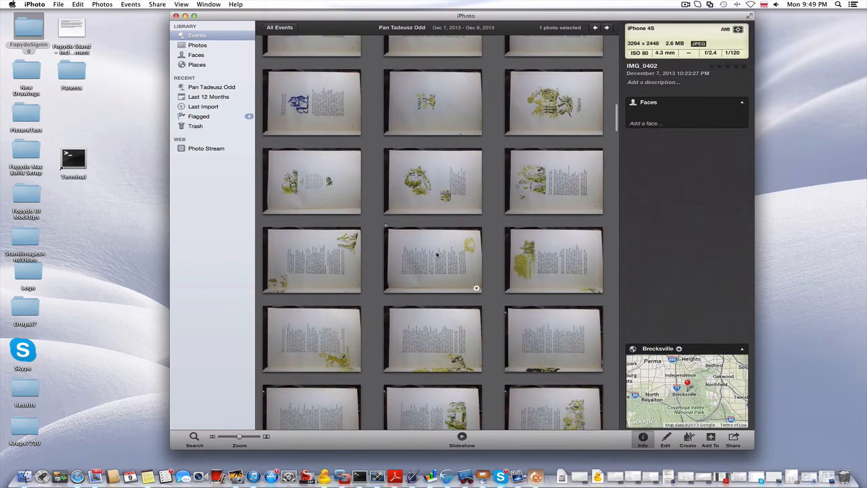
double_click(438, 256)
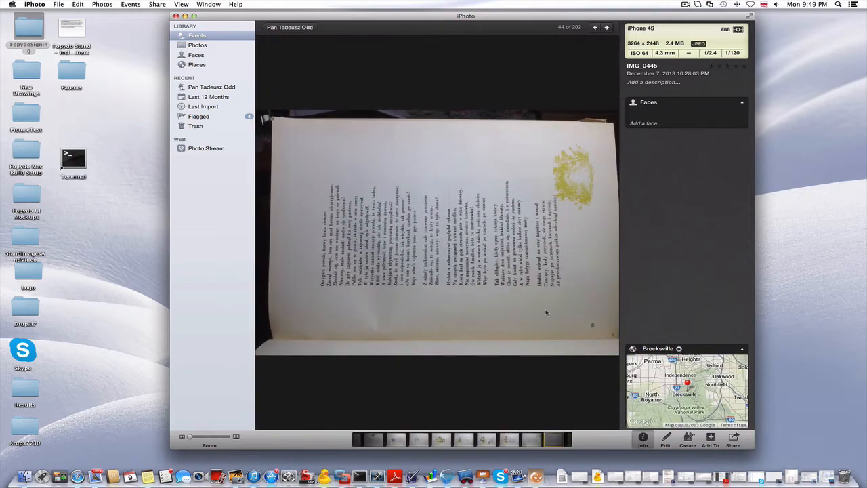
left_click(307, 28)
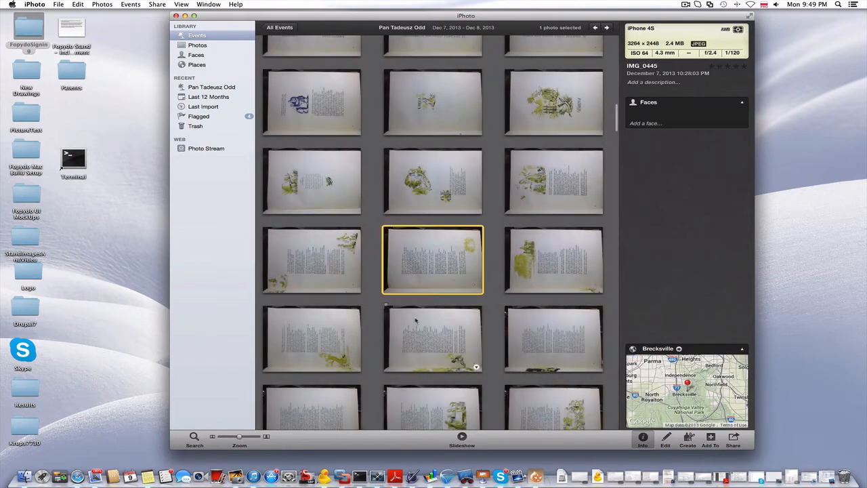
double_click(436, 347)
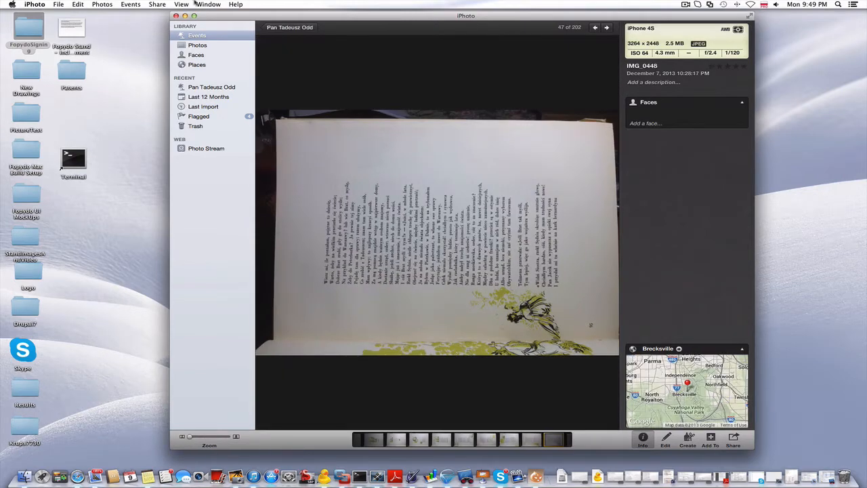
left_click(273, 30)
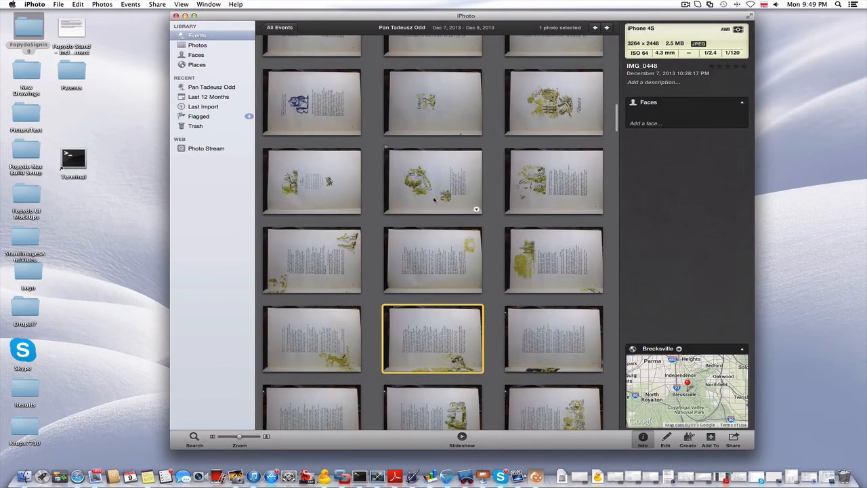
Copy the first 47 photos of the Pan Tadeusz Odd event, IMG_0402 through IMG_0448
scroll(434, 203, "up", 3)
scroll(410, 160, "up", 3)
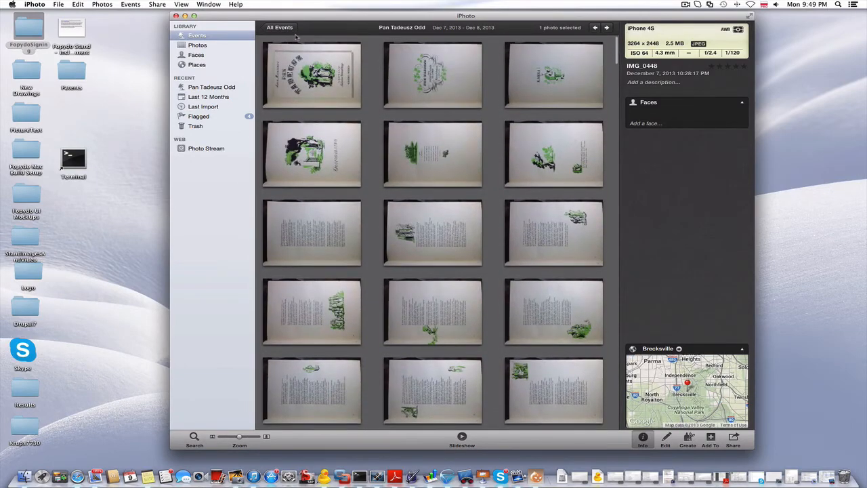
key("super+a")
right_click(320, 69)
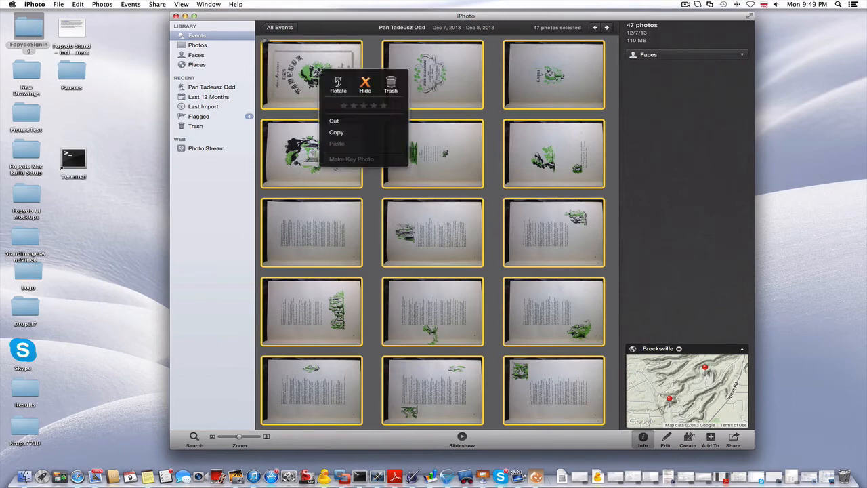
left_click(337, 134)
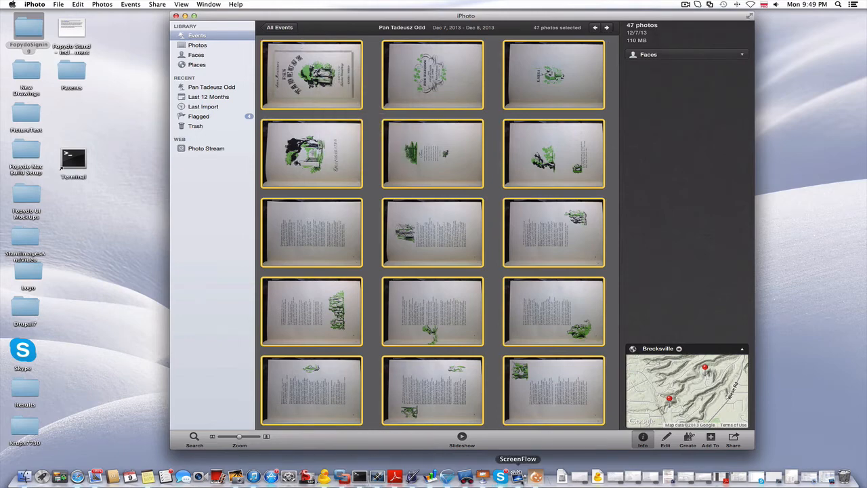
Switch to Fopydo Image Scan and paste the copied photos into the file list for Convert Image(s) to PDF(s)
left_click(536, 477)
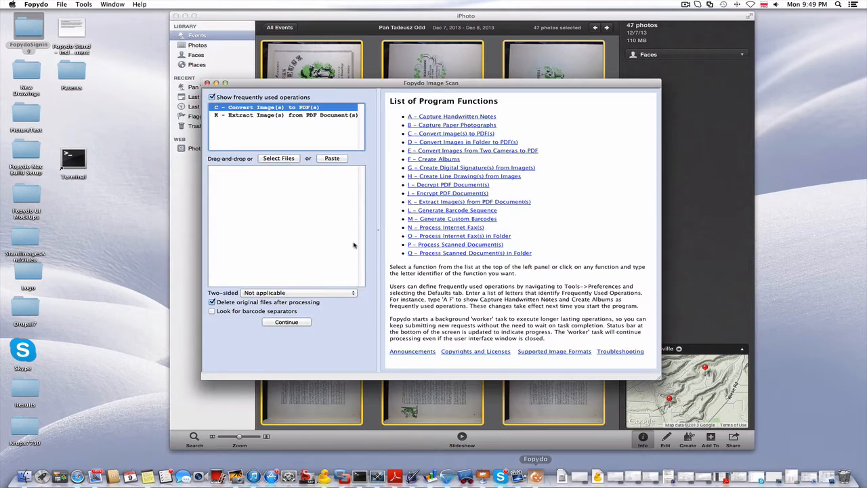
left_click(331, 157)
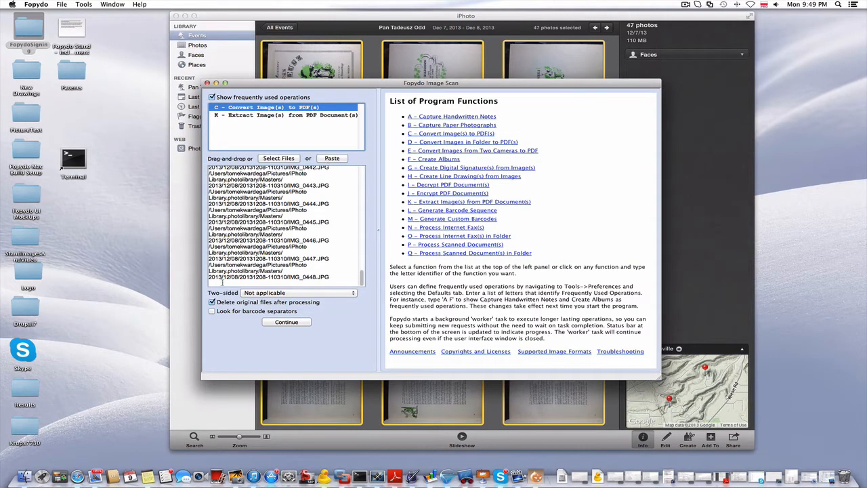
left_click(221, 283)
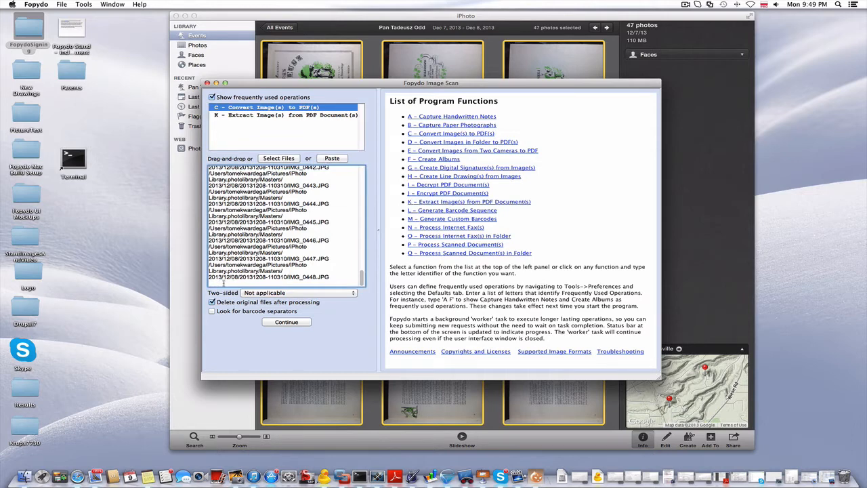
Copy the photo from iPhoto's Pan Tadeusz page 97 event and paste it at the end of the Fopydo file list
left_click(316, 16)
left_click(294, 28)
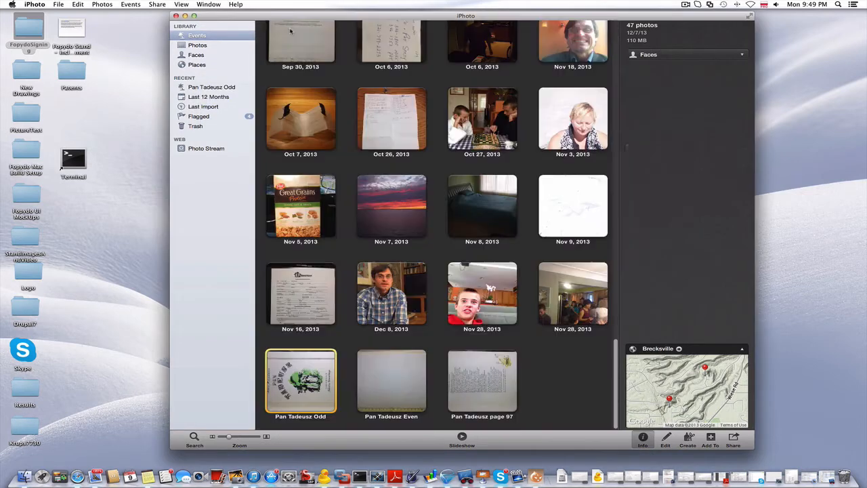
left_click(513, 359)
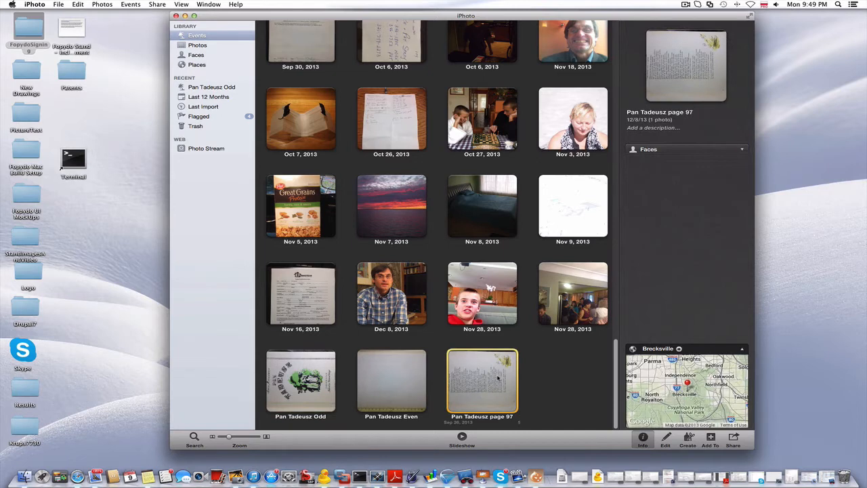
double_click(498, 378)
left_click(357, 103)
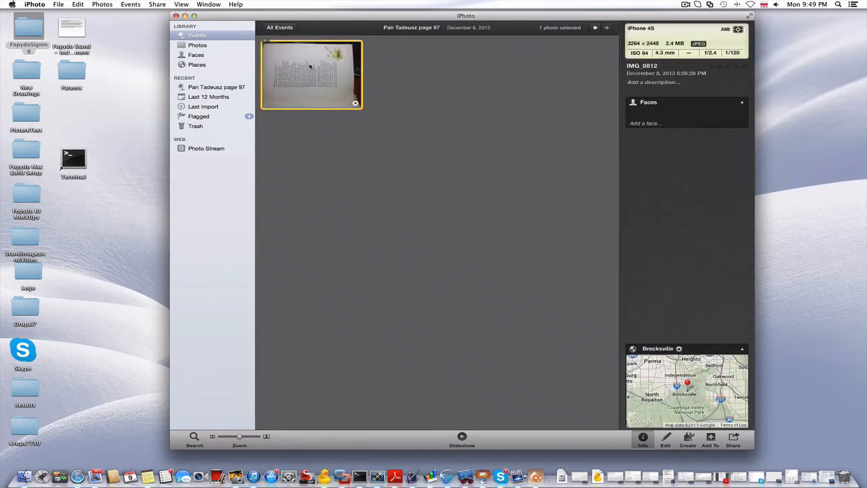
right_click(359, 103)
left_click(328, 129)
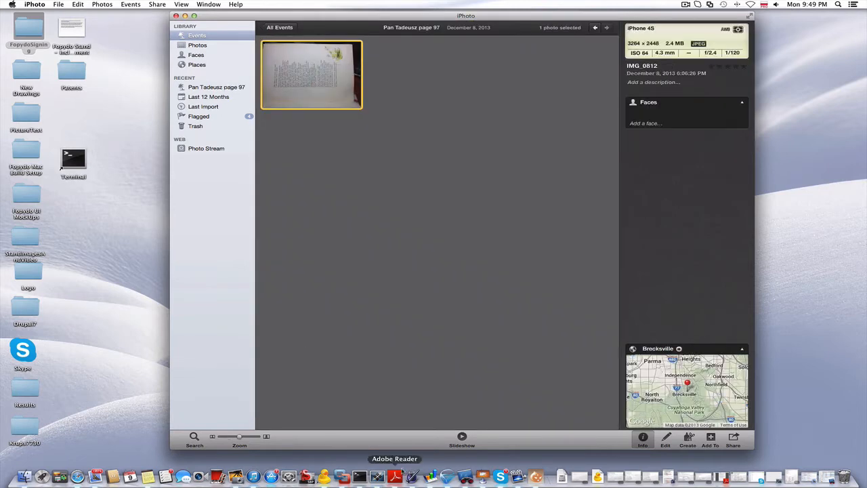
left_click(535, 477)
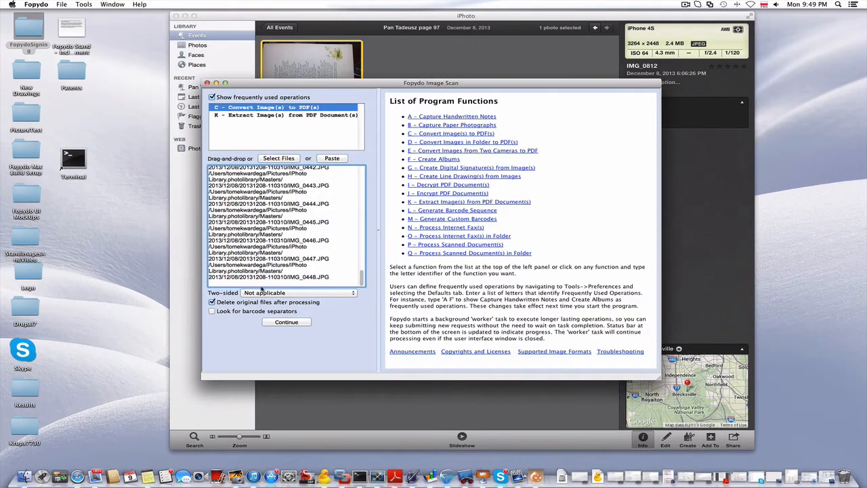
left_click(329, 158)
Switch back to iPhoto and reopen the Pan Tadeusz Odd event from the list of all events
left_click(285, 29)
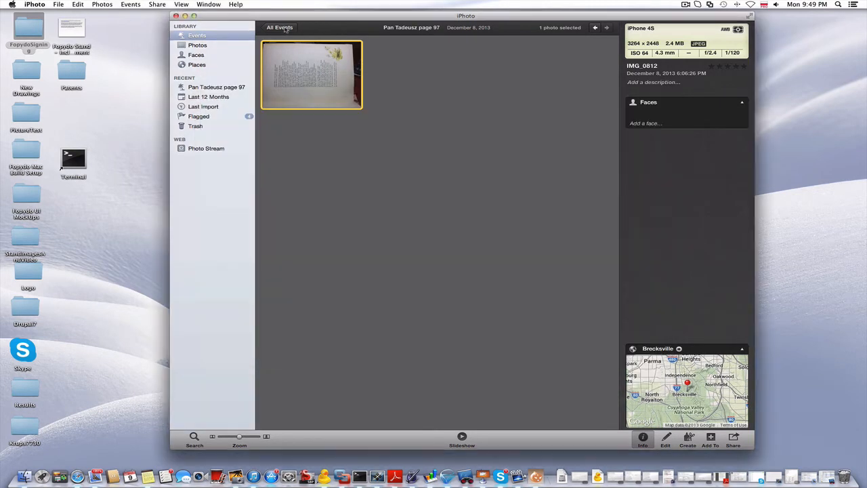
left_click(285, 29)
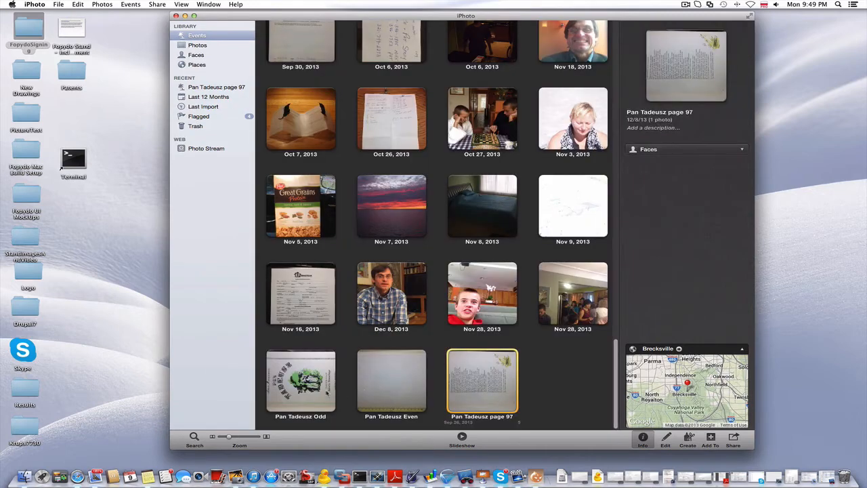
left_click(301, 390)
double_click(300, 391)
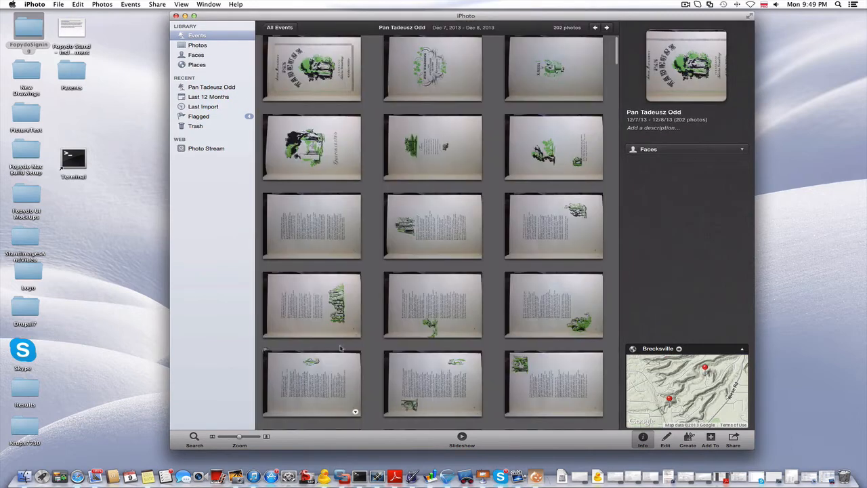
Copy the remaining photos of the Pan Tadeusz Odd event, from IMG_0449 through the last one, IMG_0608
scroll(385, 335, "down", 8)
scroll(385, 335, "down", 10)
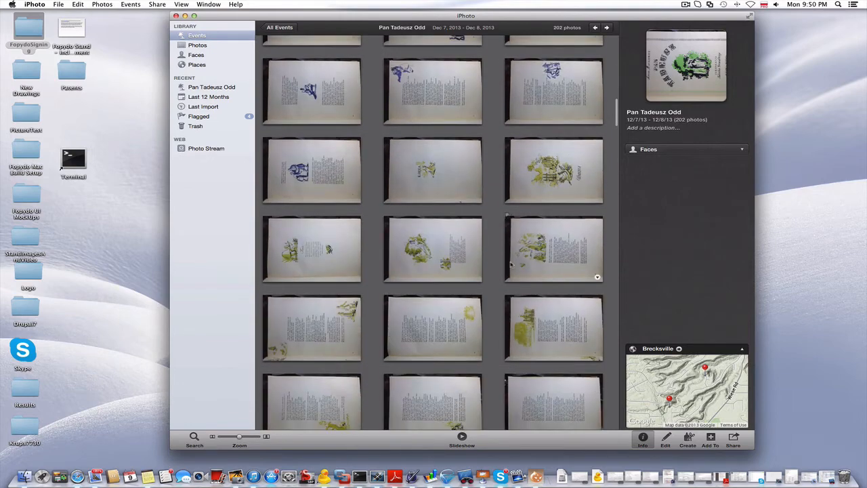
scroll(541, 303, "down", 4)
double_click(541, 302)
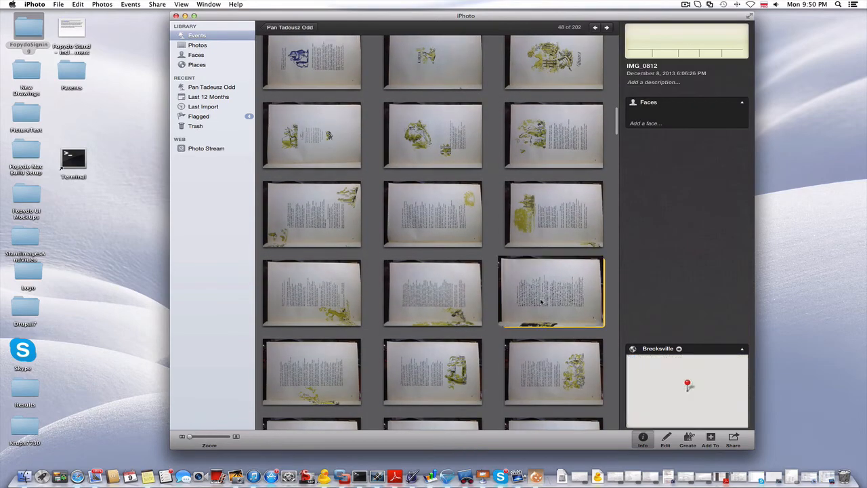
left_click(290, 27)
scroll(465, 279, "down", 5)
scroll(465, 279, "down", 15)
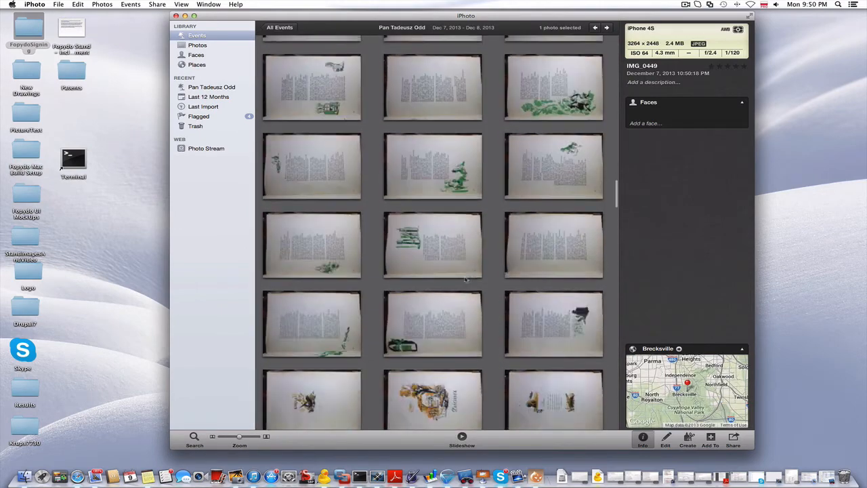
scroll(465, 278, "down", 15)
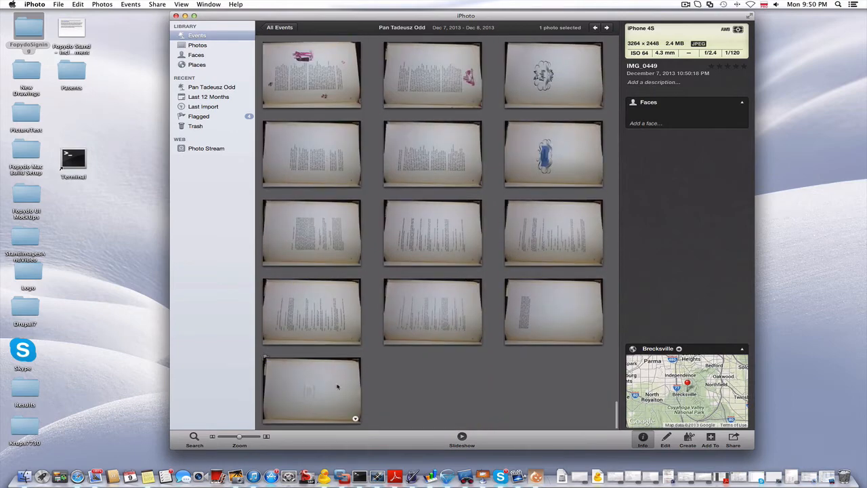
key("super+a")
right_click(328, 386)
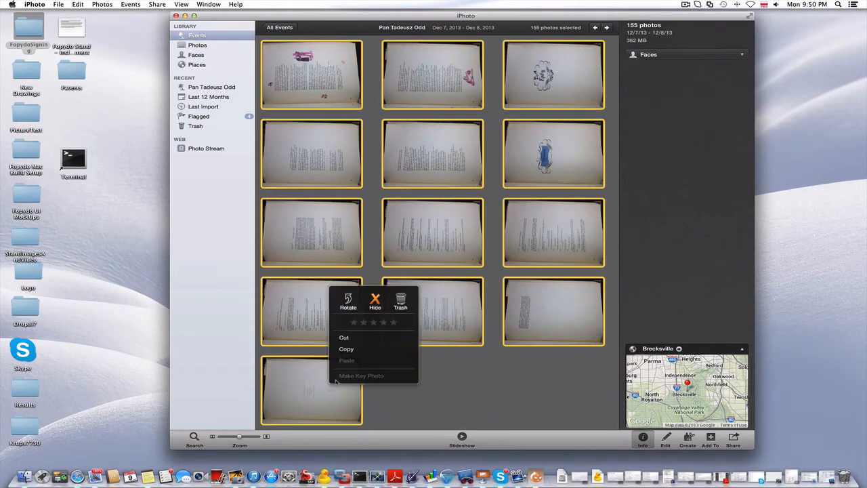
left_click(347, 349)
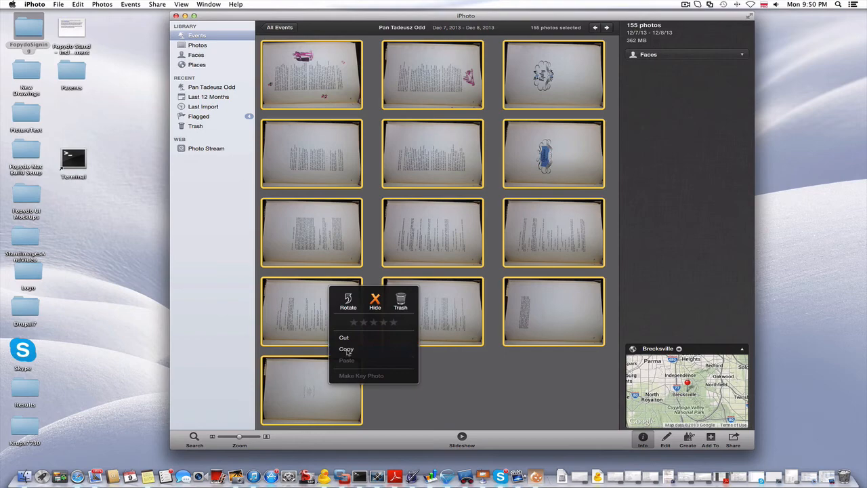
Return iPhoto to all events, then switch to Fopydo Image Scan and paste the copied odd-page photos at the end of the file list
left_click(280, 28)
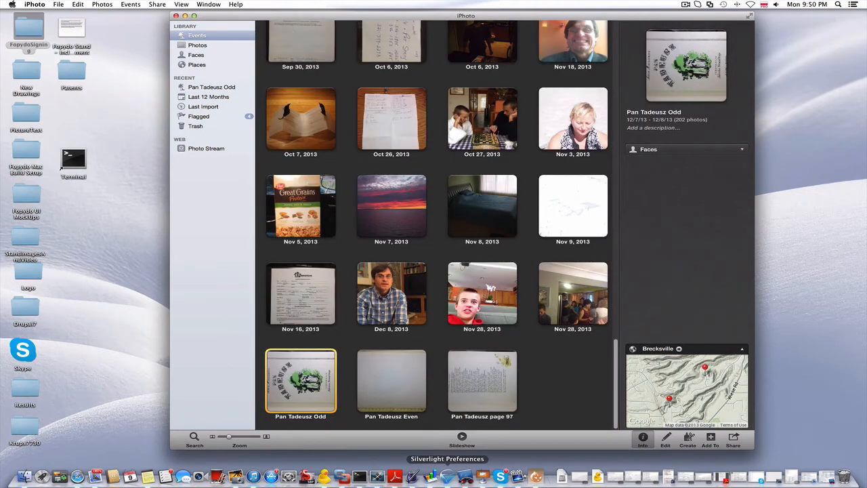
left_click(536, 477)
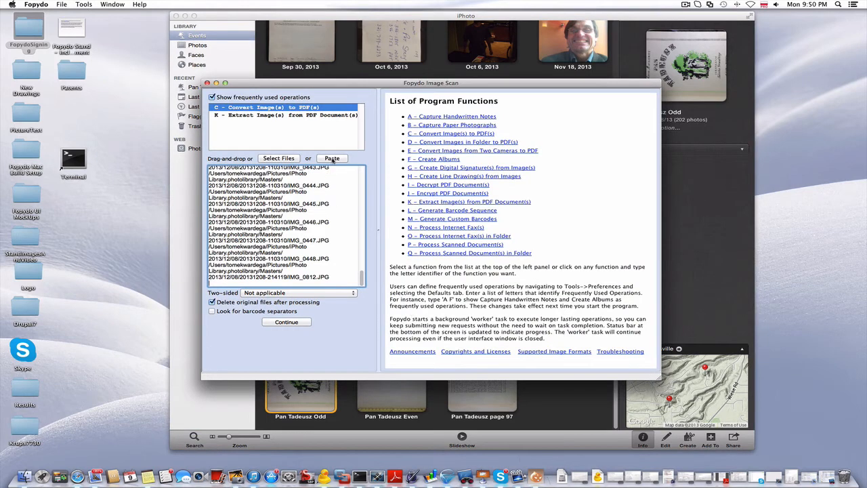
left_click(332, 158)
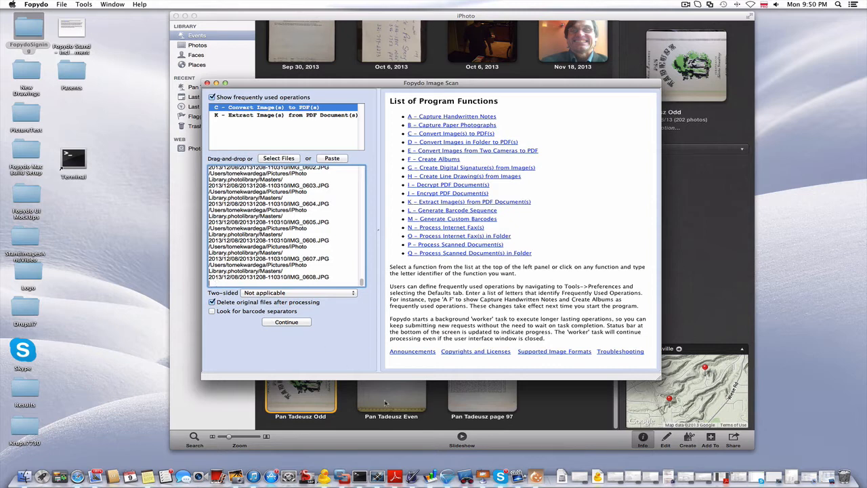
In iPhoto, open the Pan Tadeusz Even event and copy all its photos, from IMG_0609 through the last one
left_click(386, 403)
double_click(386, 403)
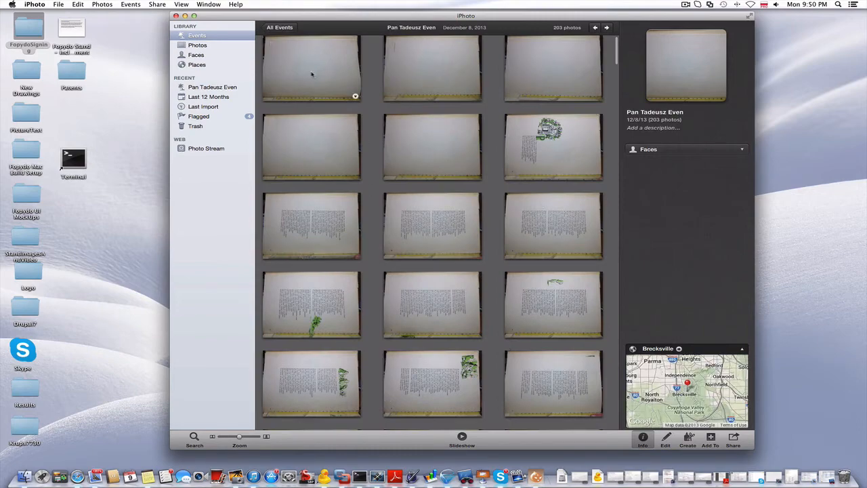
scroll(325, 75, "up", 1)
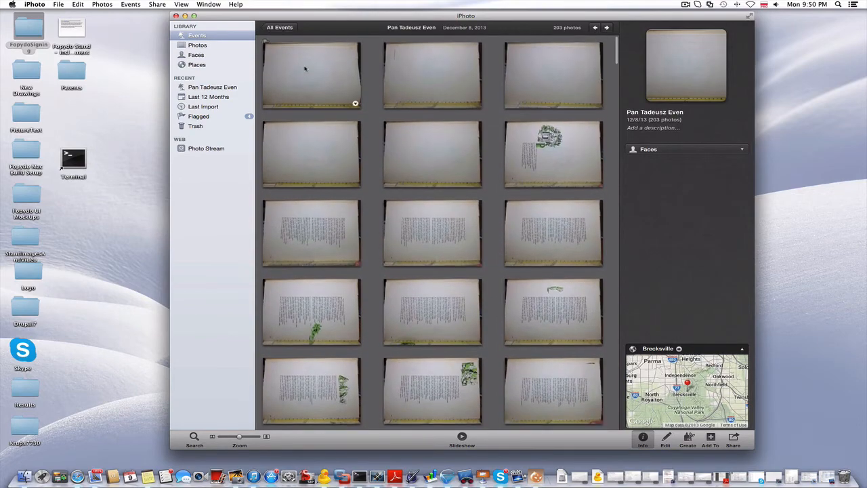
left_click(310, 75)
scroll(310, 75, "down", 10)
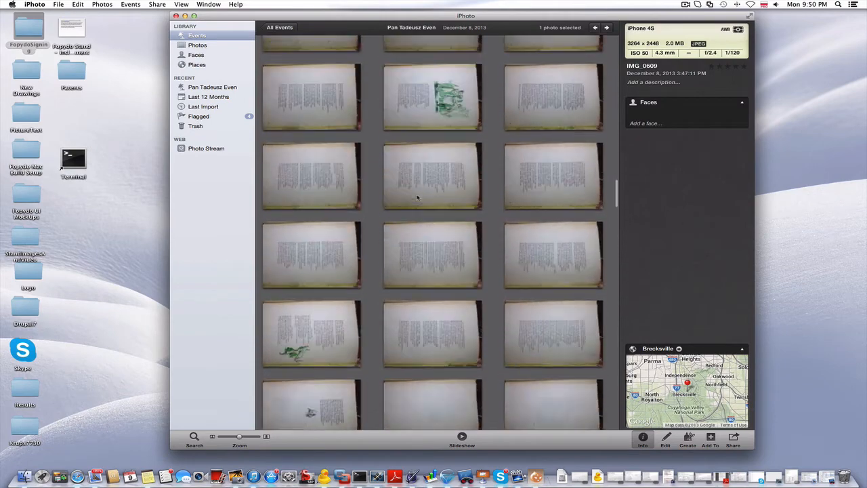
scroll(418, 198, "down", 5)
scroll(417, 197, "down", 10)
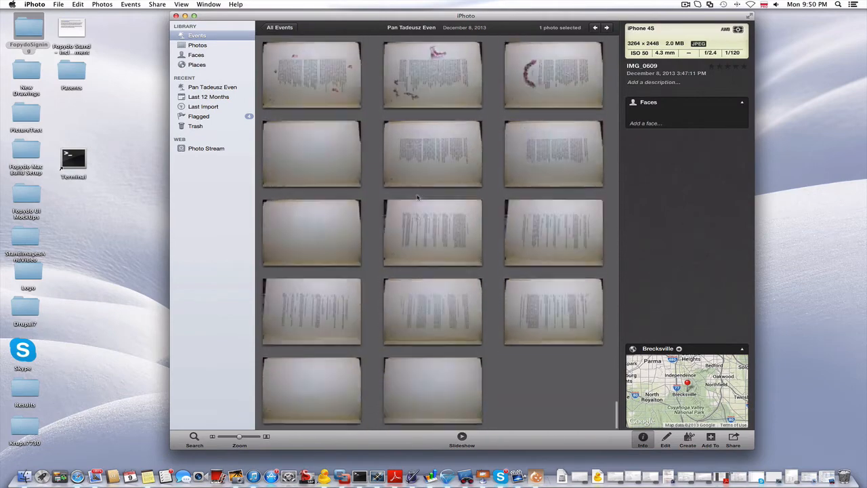
mouse_move(451, 387)
key("super+a")
right_click(450, 388)
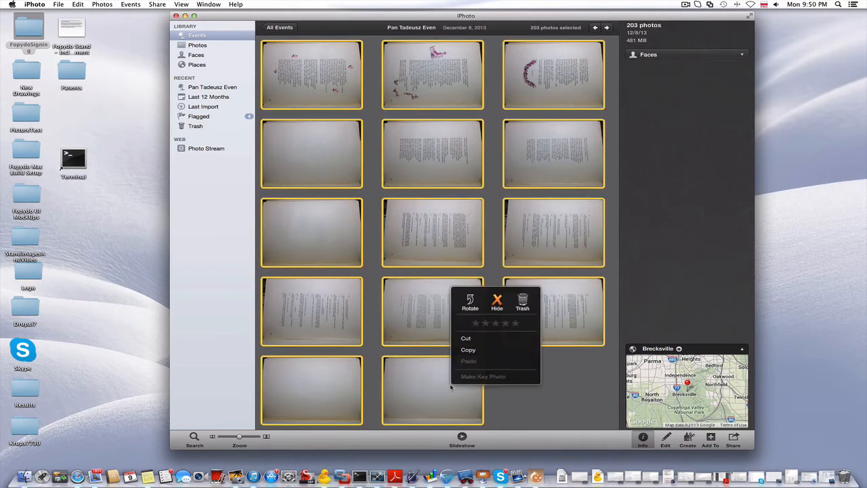
left_click(469, 351)
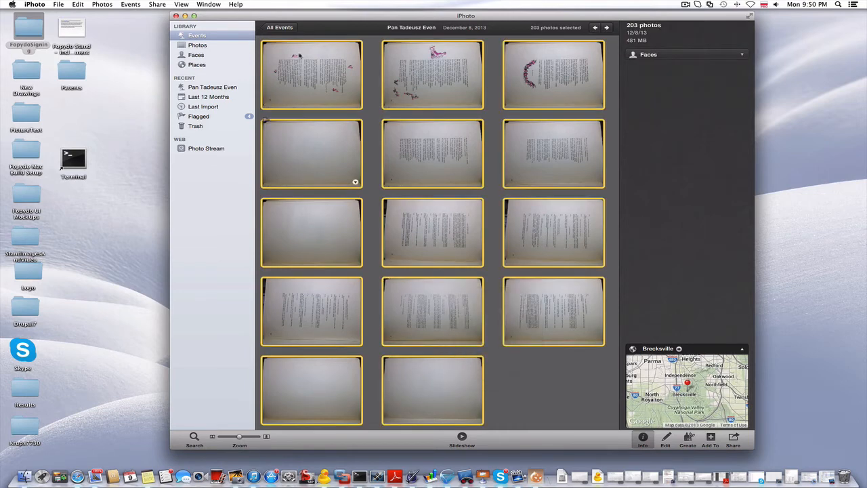
Minimize iPhoto and paste the copied even-page photos at the end of the Fopydo Image Scan file list
left_click(185, 15)
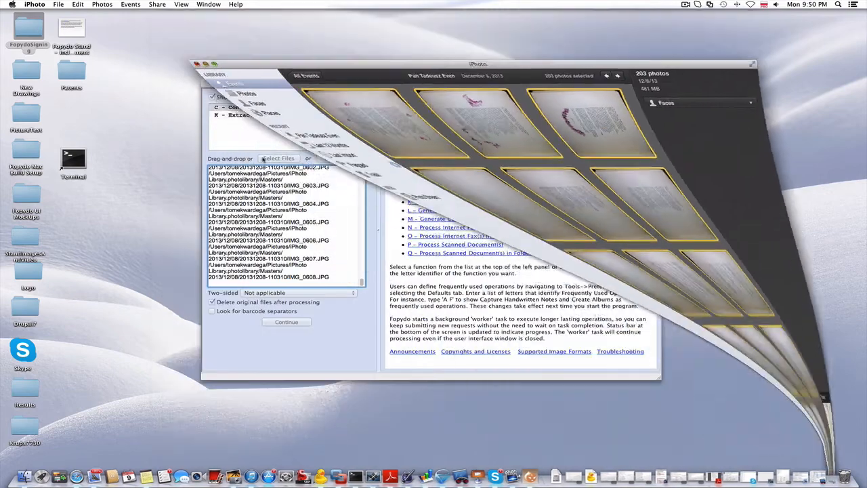
left_click(270, 284)
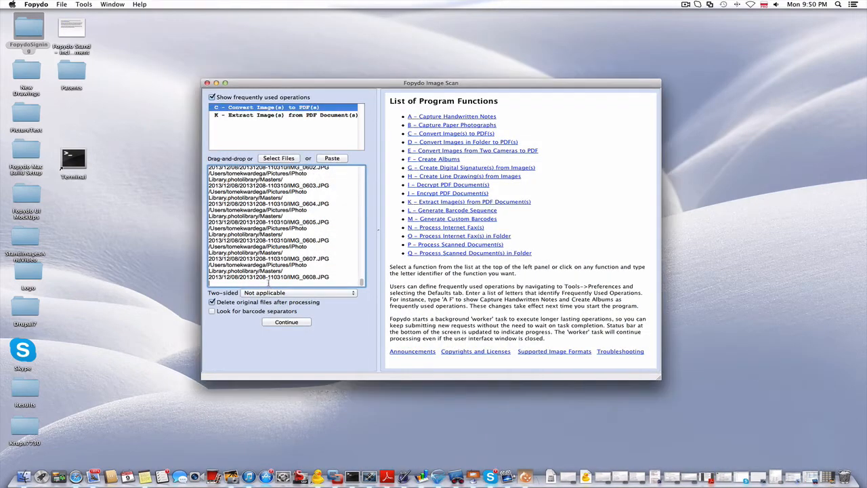
left_click(332, 158)
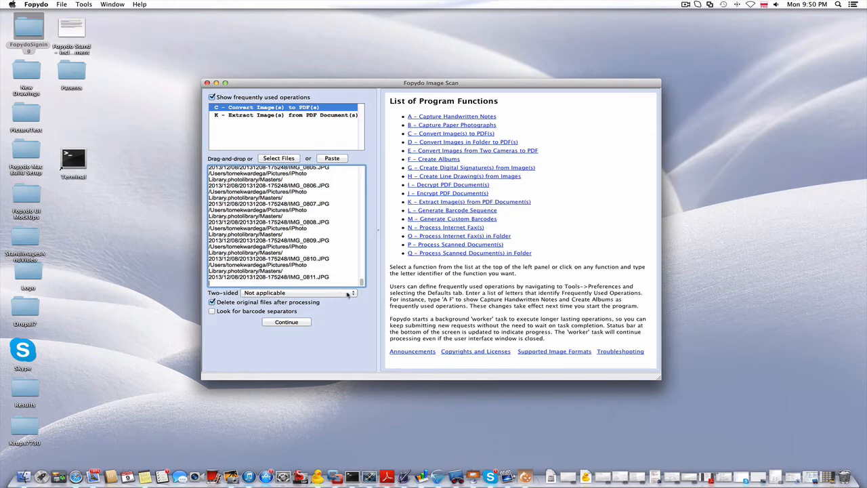
Set Two-sided to "1, 3... then rotate 180 degrees and 2, 4...", turn off deleting the originals, and continue to the document processing options
left_click(353, 296)
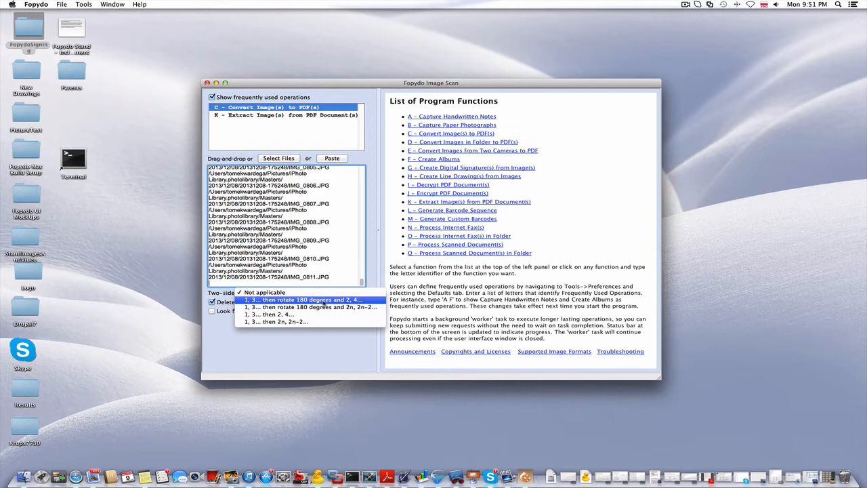
left_click(307, 300)
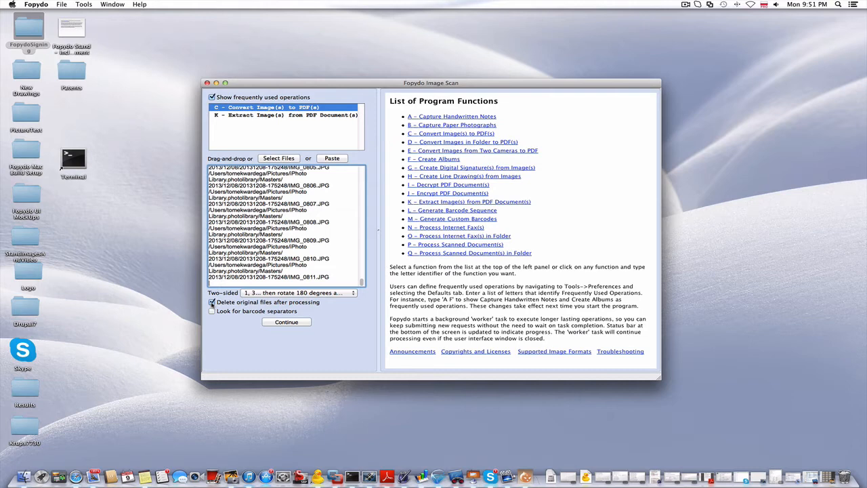
left_click(212, 302)
left_click(289, 323)
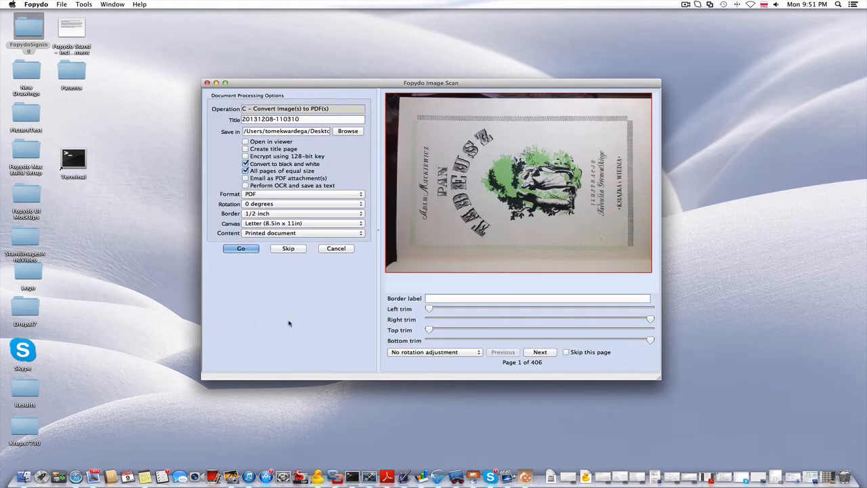
Set the document title to Pan Tadeusz and check the end of the save folder path
triple_click(303, 120)
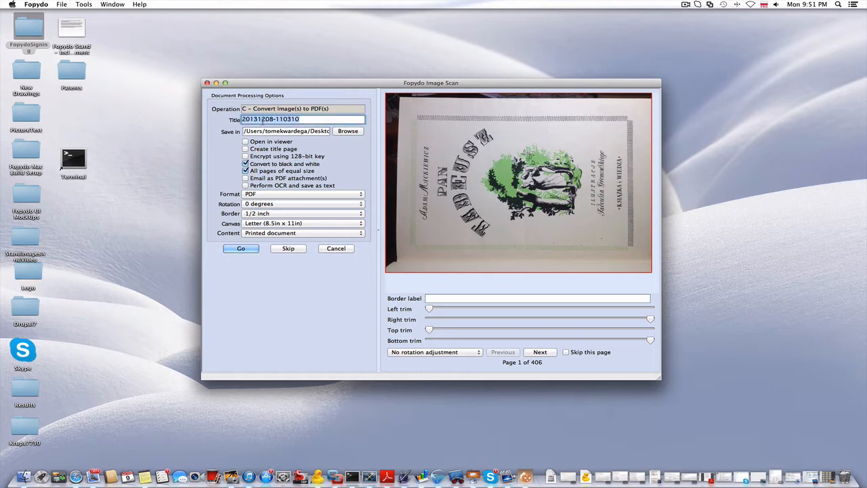
type("Pan Tadeusz")
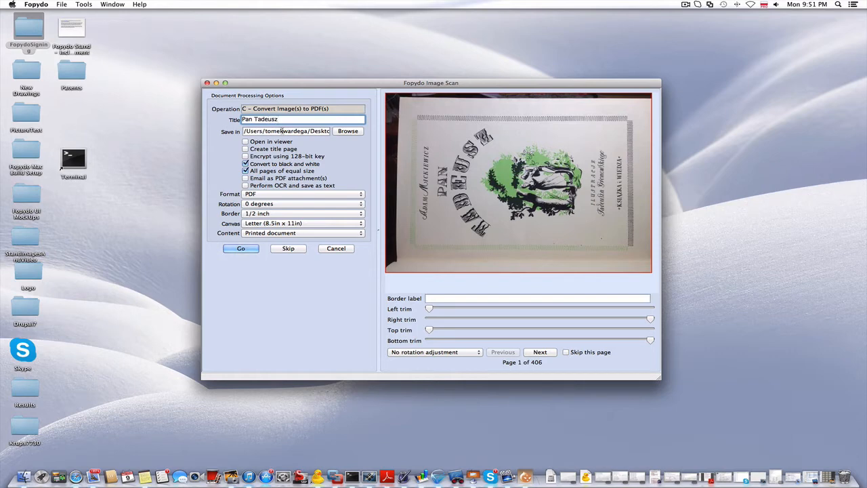
key("Tab")
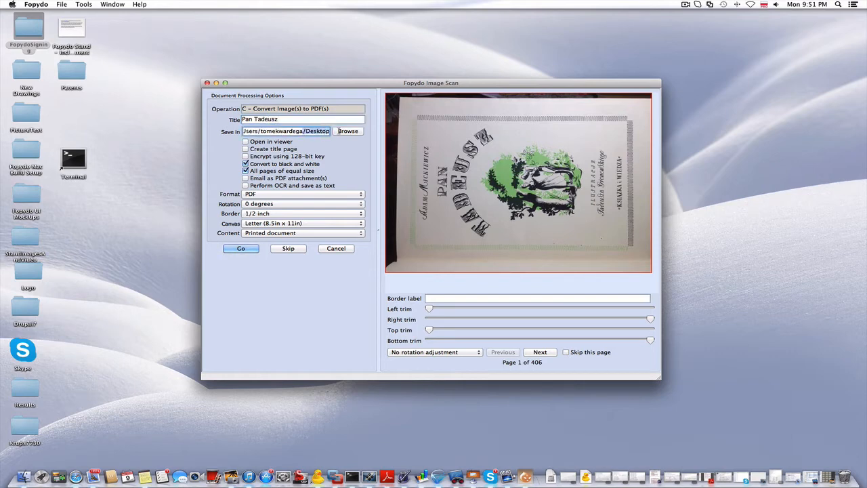
left_click(328, 133)
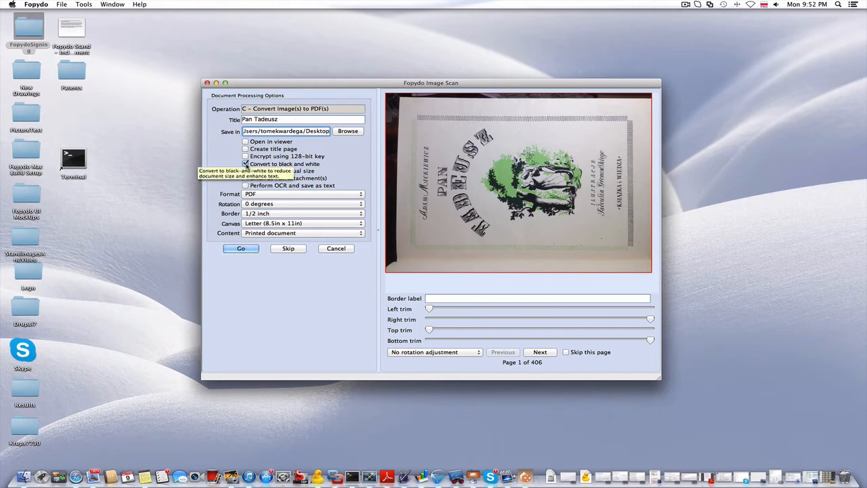
Turn off conversion to black and white and set the page rotation to 90 degrees clockwise
left_click(246, 164)
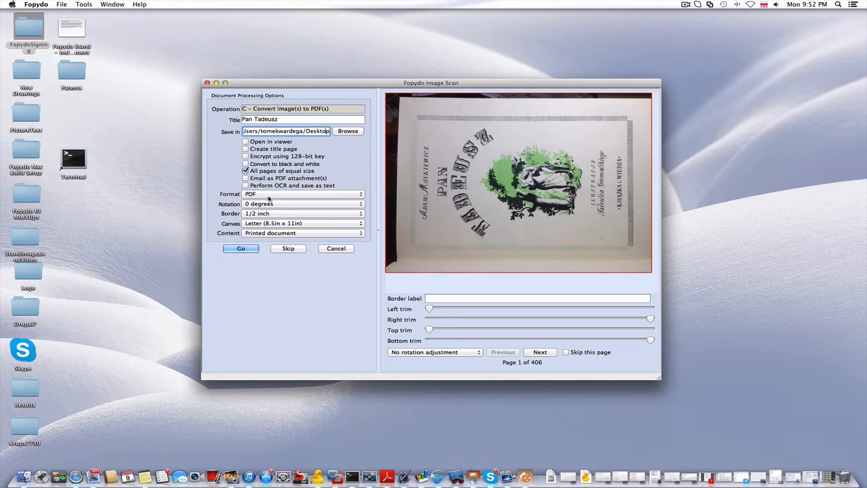
left_click(359, 204)
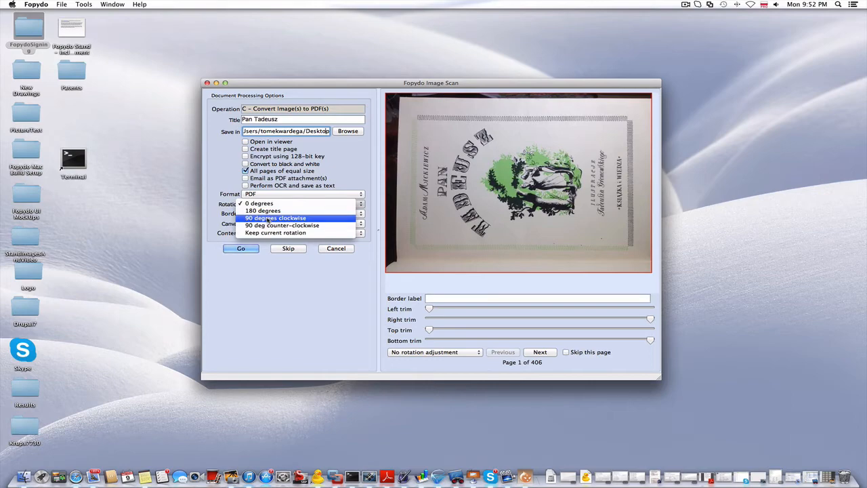
left_click(271, 218)
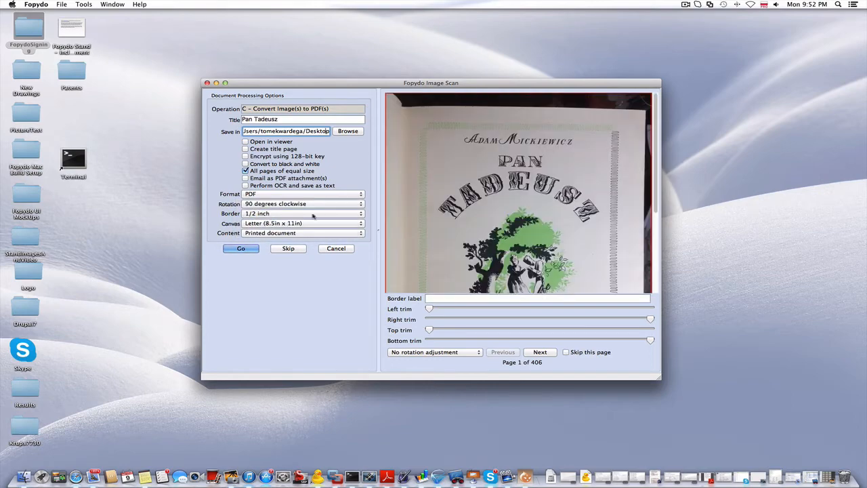
Enlarge the Fopydo Image Scan window to show more of the page preview and set Border to No
left_click_drag(505, 83, 481, 34)
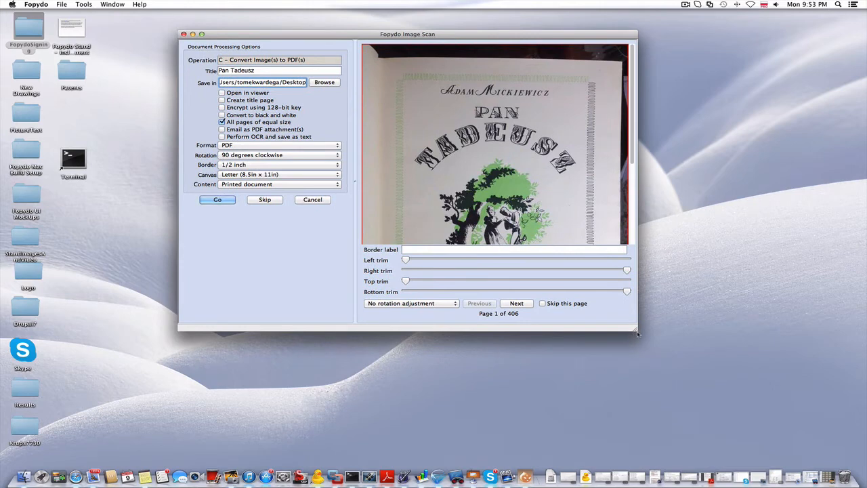
left_click_drag(637, 333, 684, 451)
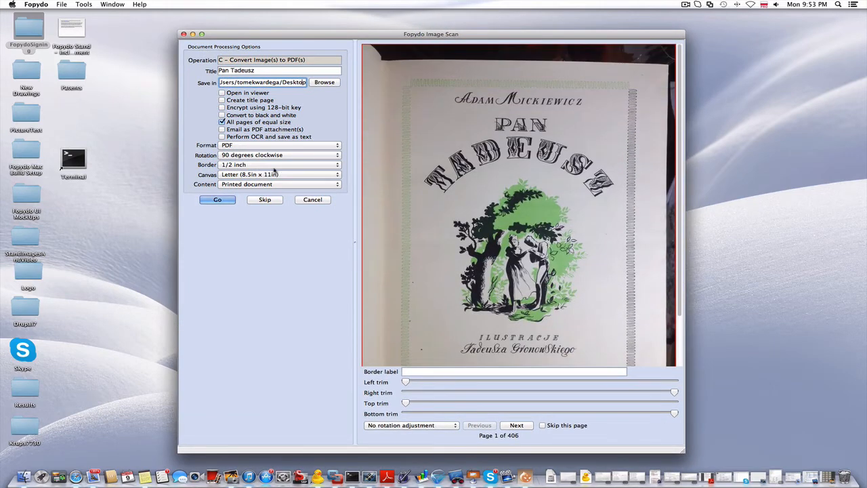
left_click(337, 166)
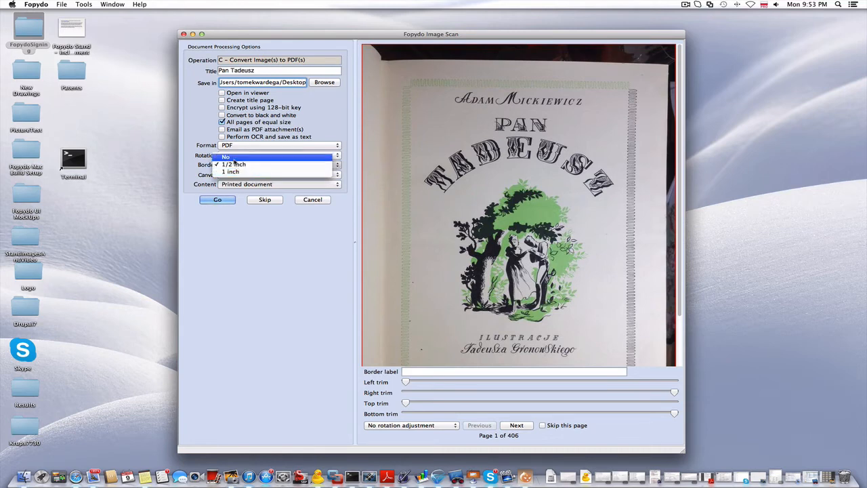
left_click(234, 158)
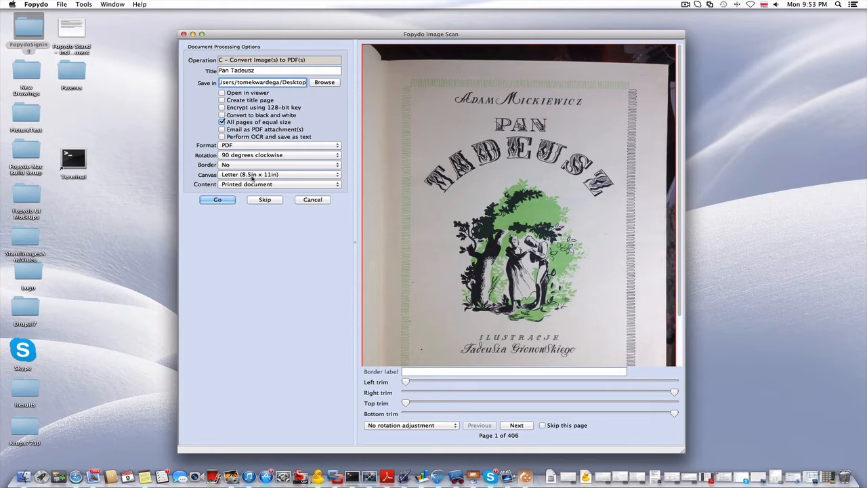
Keep the canvas at Letter (8.5in x 11in) and trim all four sides of page 1 to a frame just outside the decorative border
left_click(335, 177)
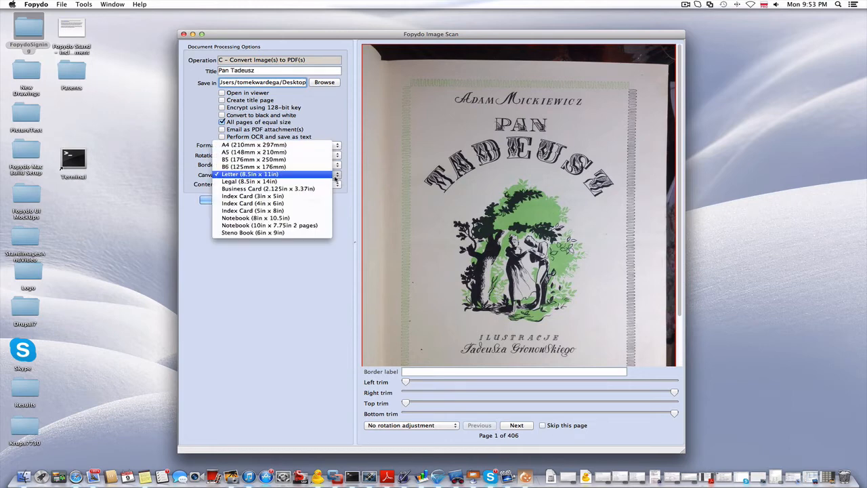
left_click(316, 178)
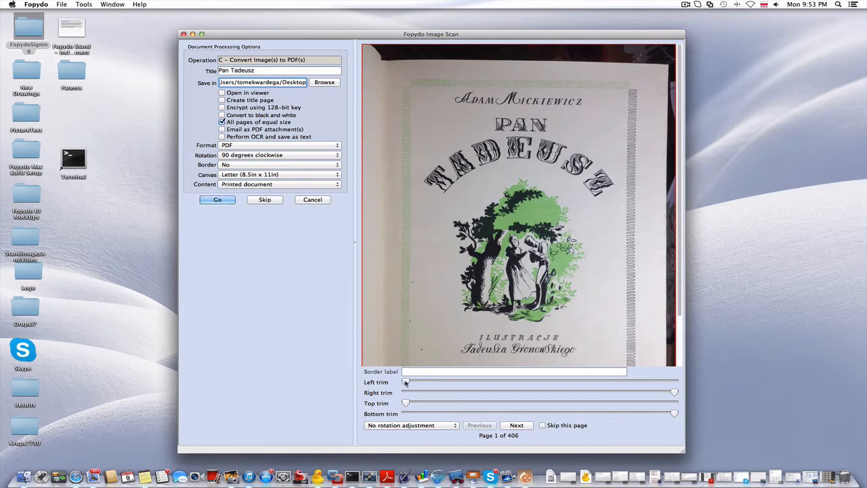
left_click_drag(406, 382, 426, 383)
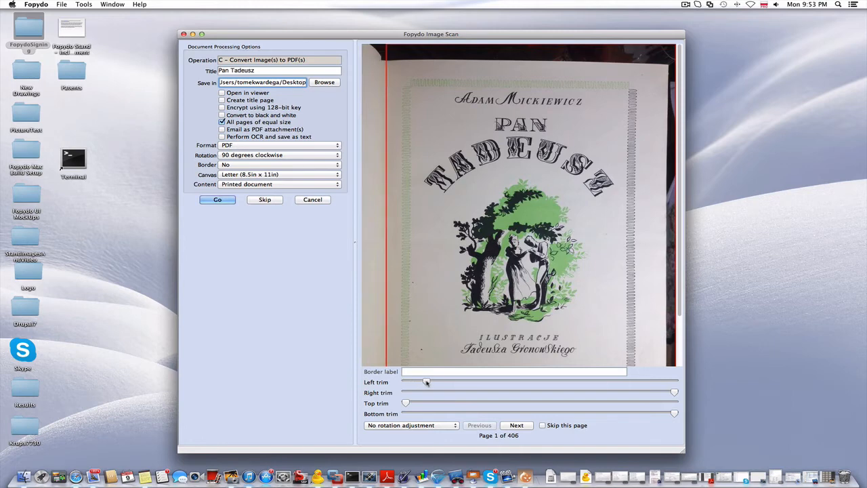
left_click_drag(667, 393, 663, 394)
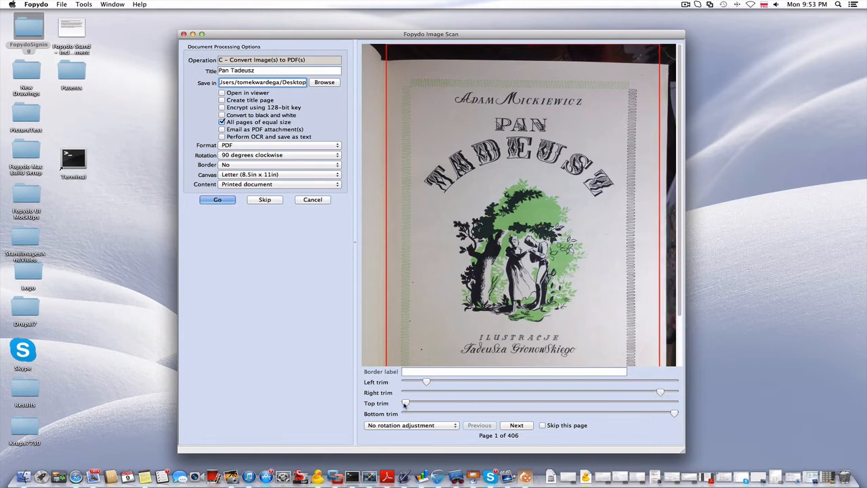
left_click_drag(405, 404, 424, 404)
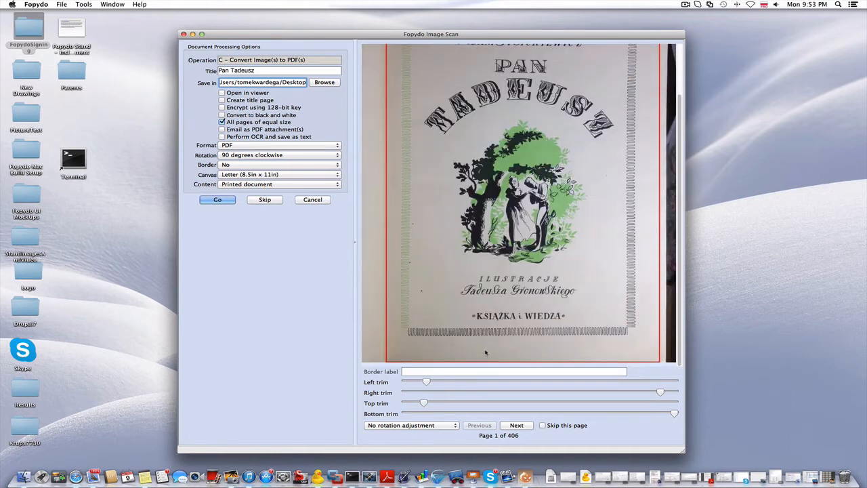
left_click_drag(674, 414, 669, 415)
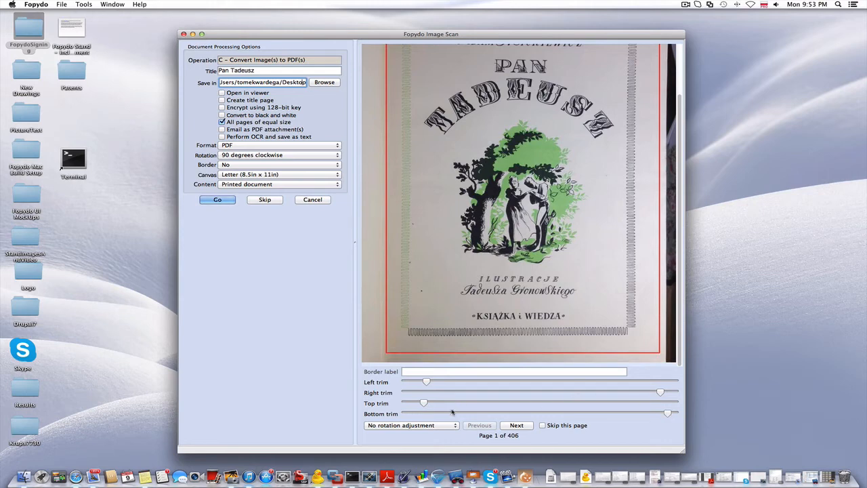
Go to page 2 and adjust its left, right, top and bottom trims so the frame fits the even pages
left_click(518, 426)
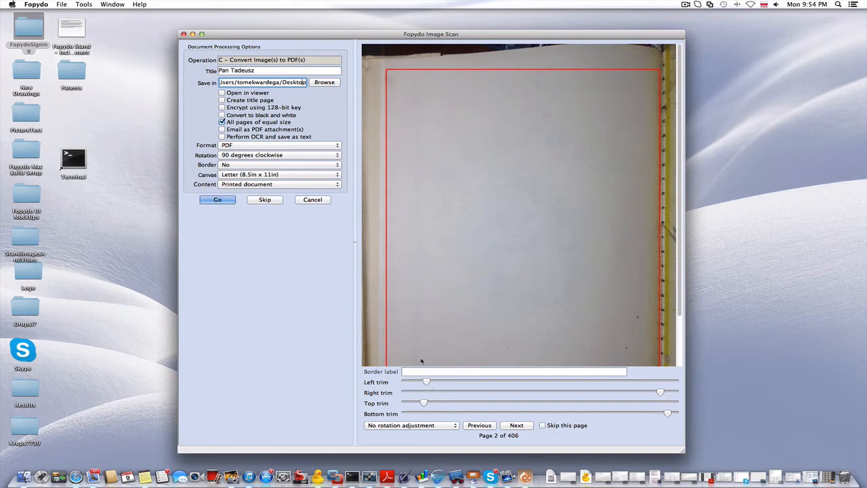
left_click_drag(427, 382, 423, 383)
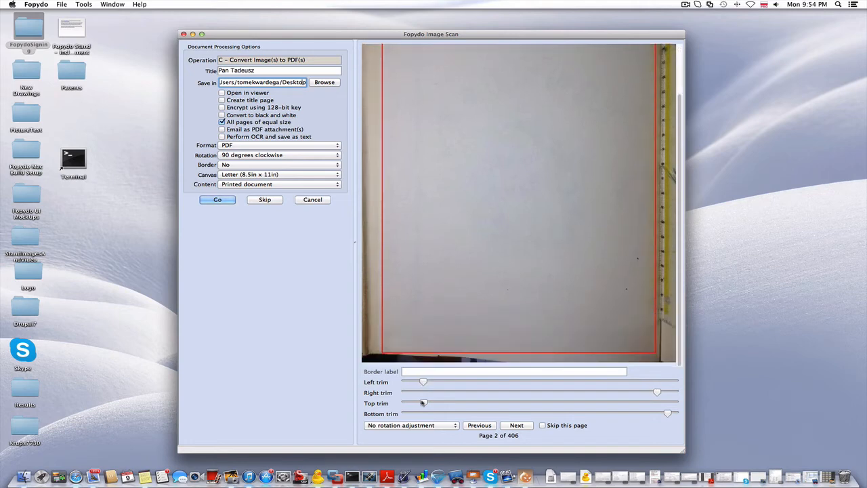
left_click_drag(425, 403, 420, 403)
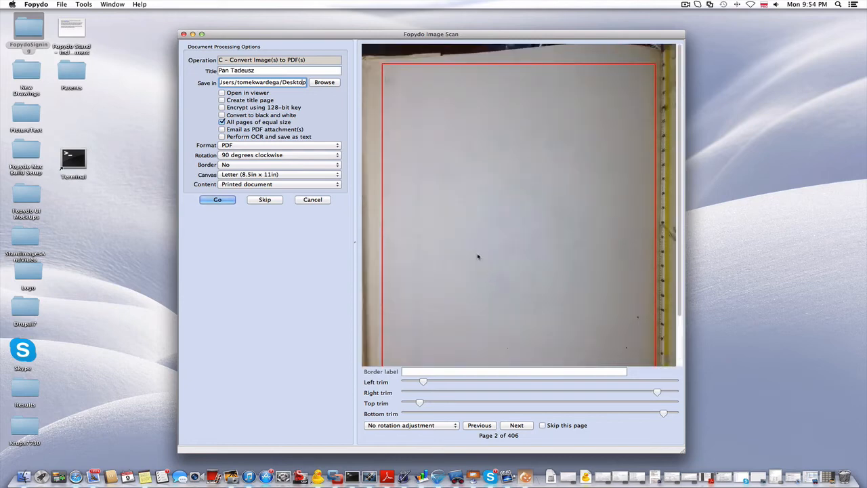
Check the trim frames on pages 3 to 7 and start converting the images to PDF
left_click(512, 426)
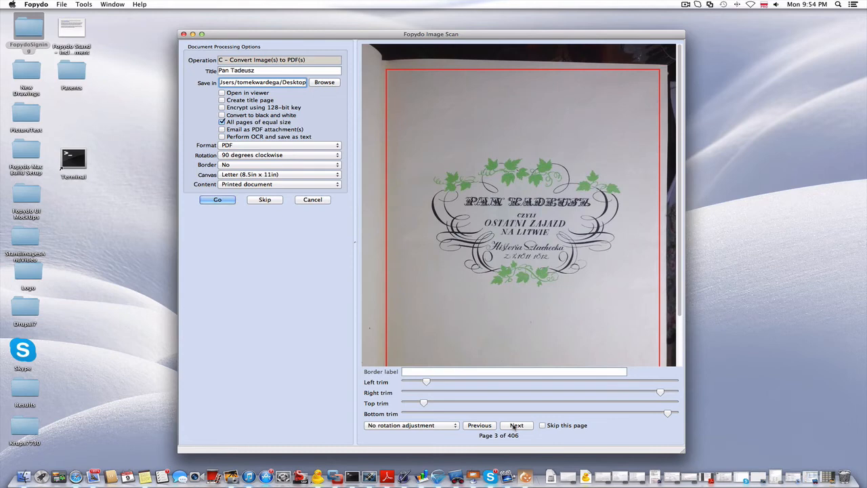
left_click(515, 426)
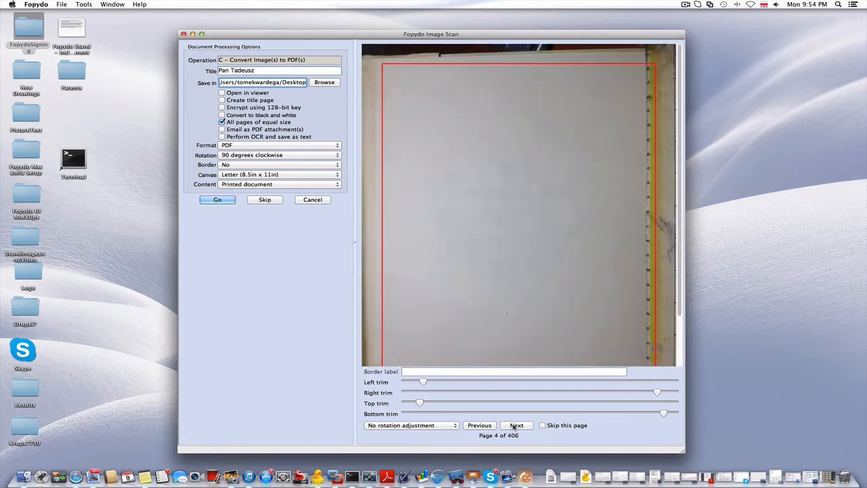
left_click(516, 425)
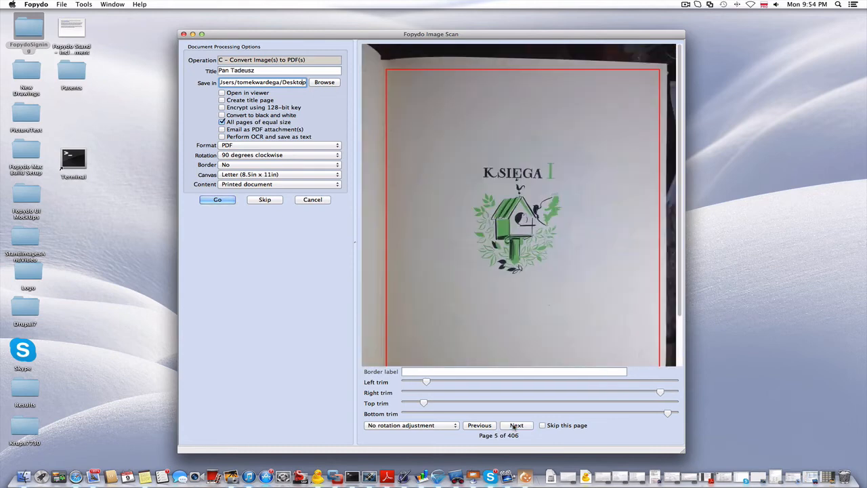
left_click(517, 426)
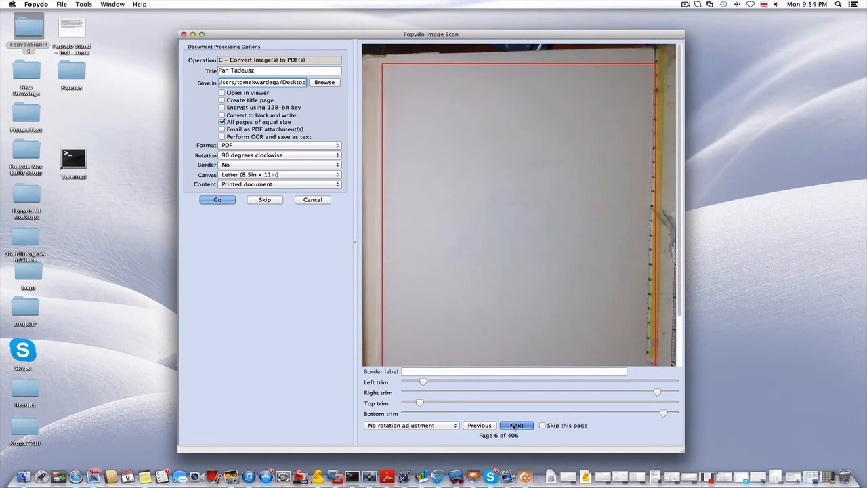
left_click(516, 426)
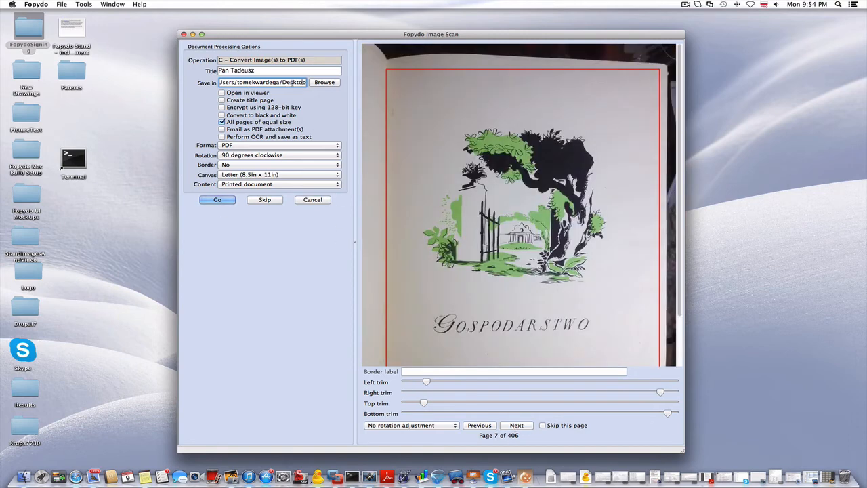
left_click(222, 202)
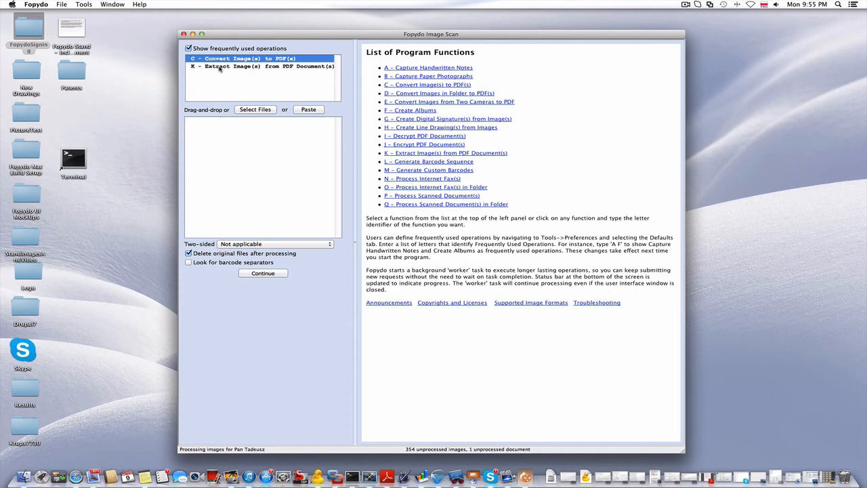
Choose the operation K - Extract Image(s) from PDF Document(s) and activate its empty file list
left_click(221, 66)
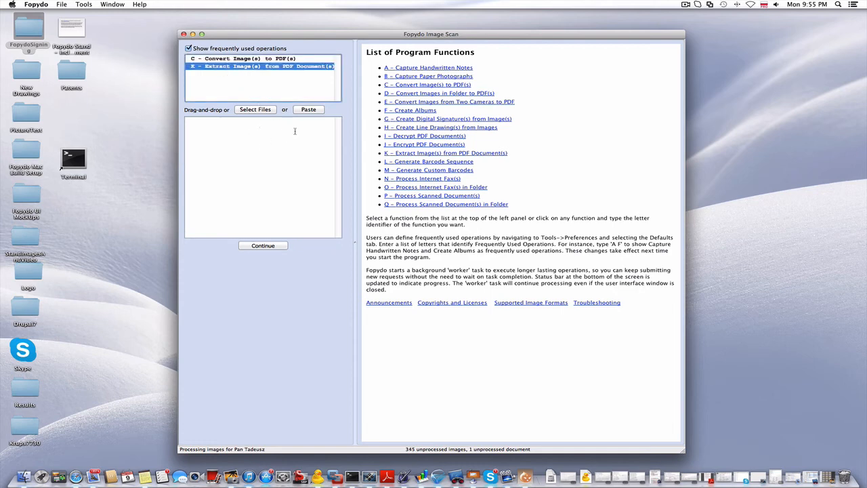
left_click(206, 128)
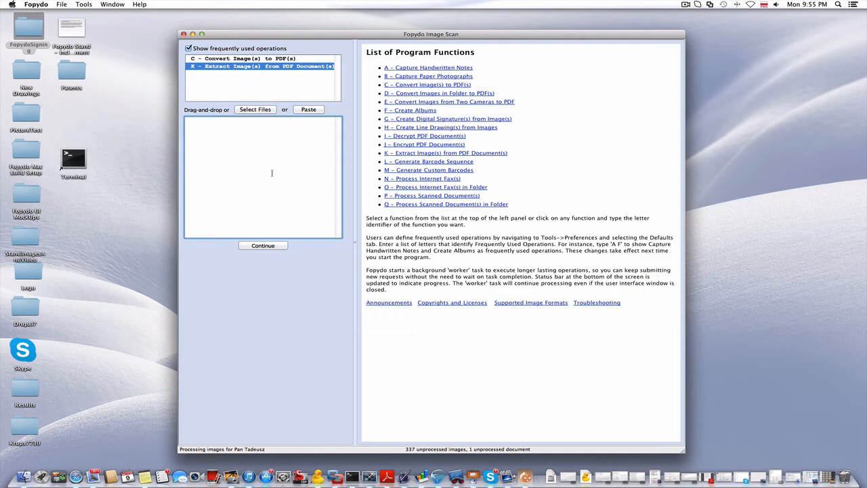